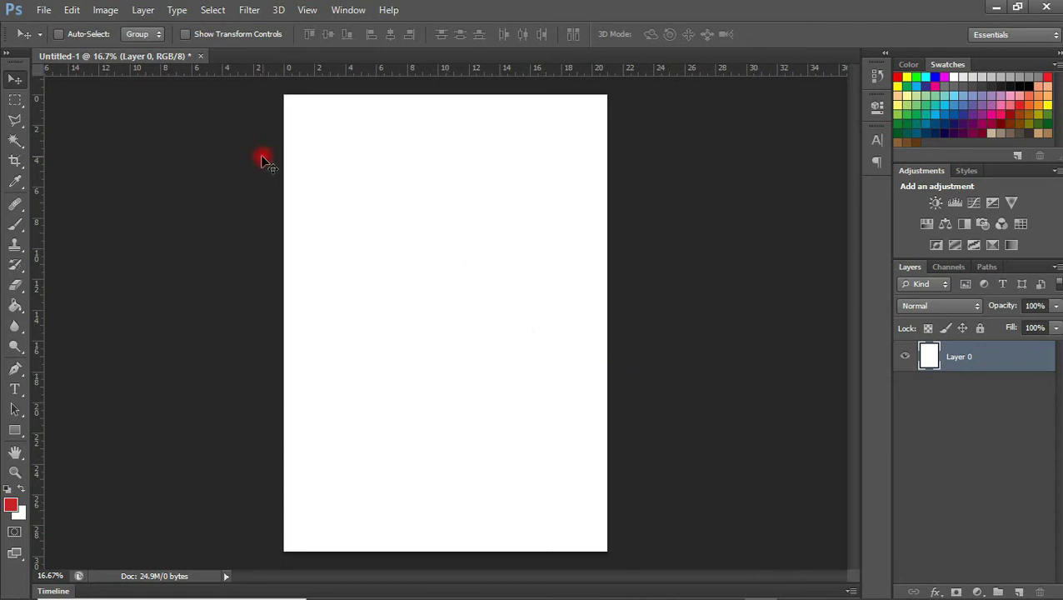
# Step: Browse for an image to open, going to the Adobe Photoshop folder inside Pictures
pyautogui.click(52, 12)
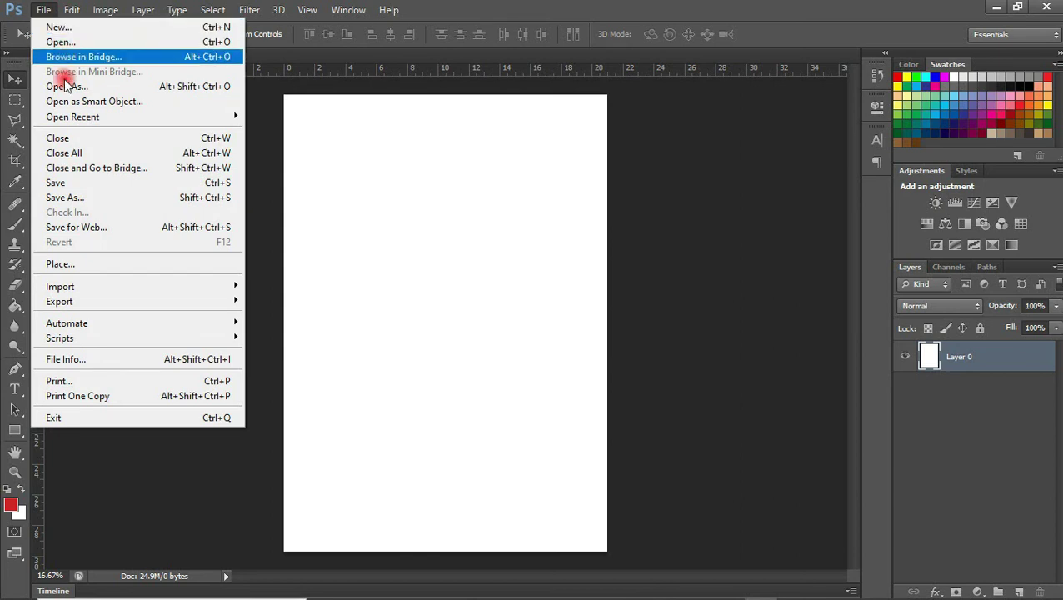
pyautogui.click(65, 42)
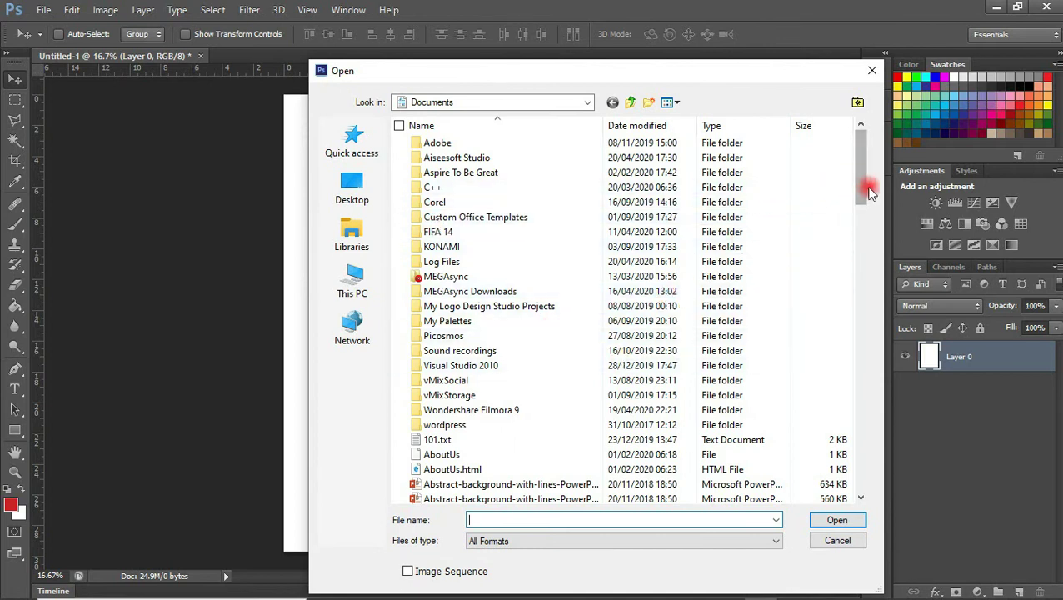
pyautogui.moveTo(862, 190)
pyautogui.mouseDown()
pyautogui.moveTo(862, 280)
pyautogui.moveTo(853, 173)
pyautogui.mouseUp()
pyautogui.click(579, 103)
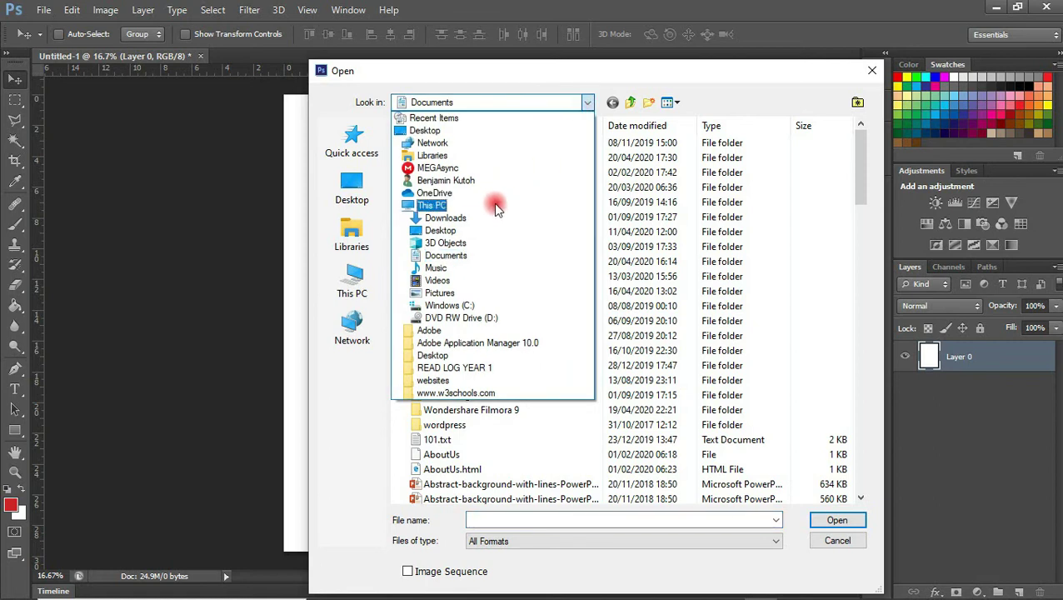
pyautogui.click(446, 293)
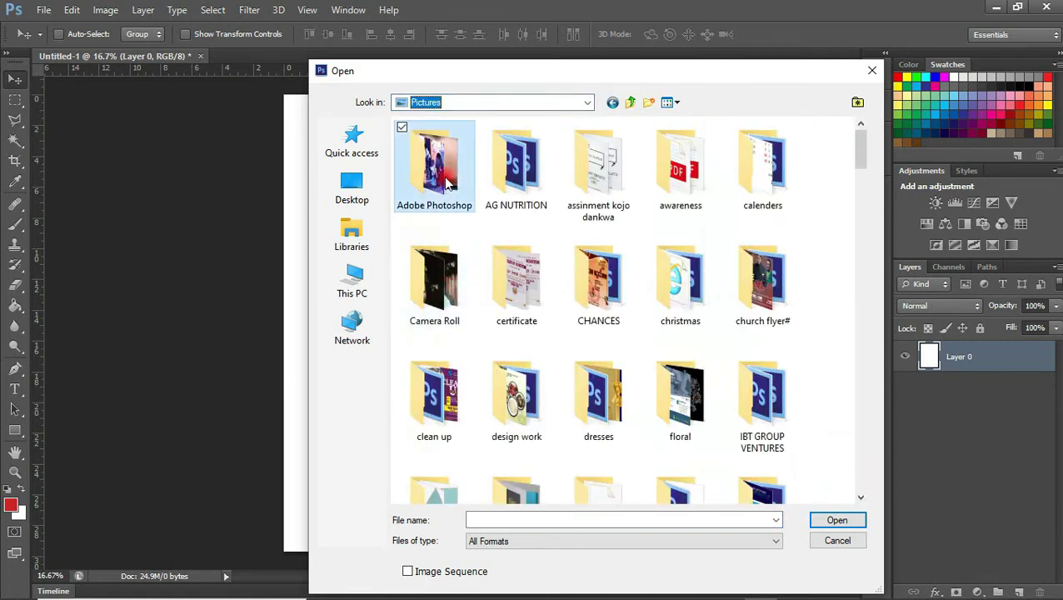
pyautogui.doubleClick(445, 179)
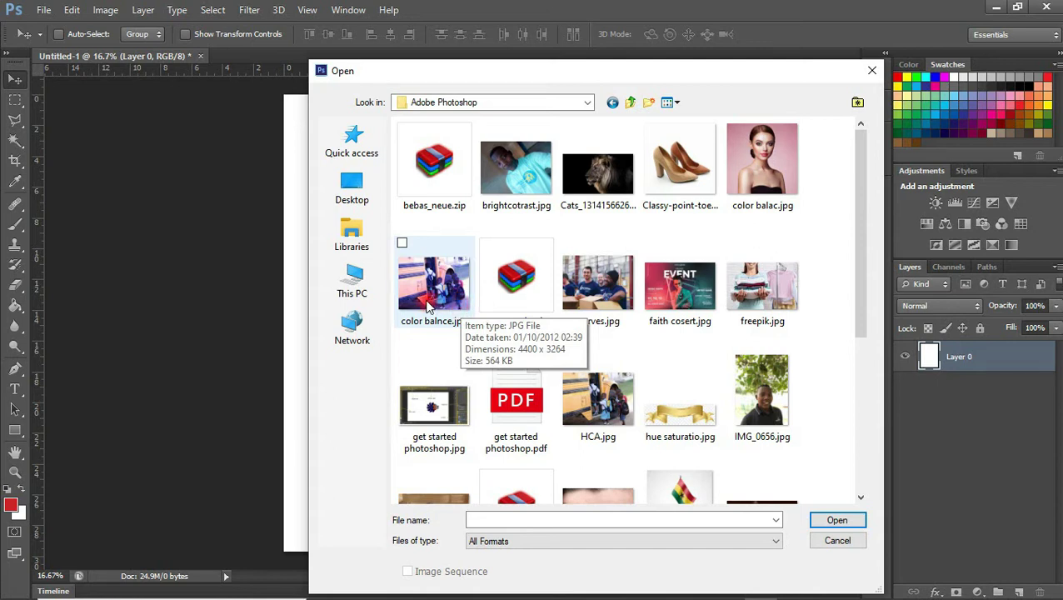
# Step: Try selecting several images together in the Adobe Photoshop folder, and open curves.jpg
pyautogui.click(512, 177)
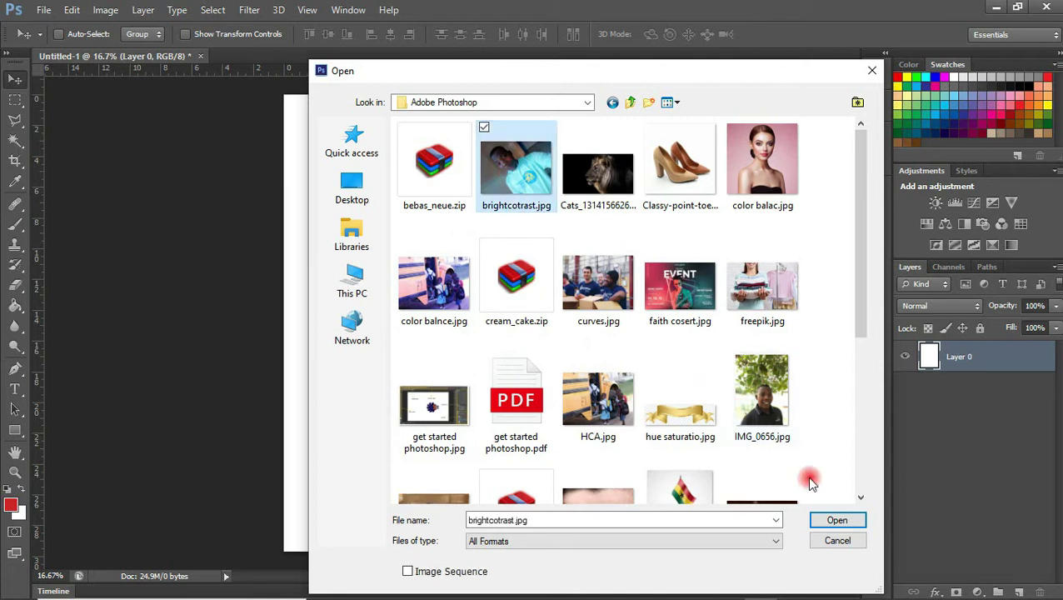
pyautogui.click(838, 522)
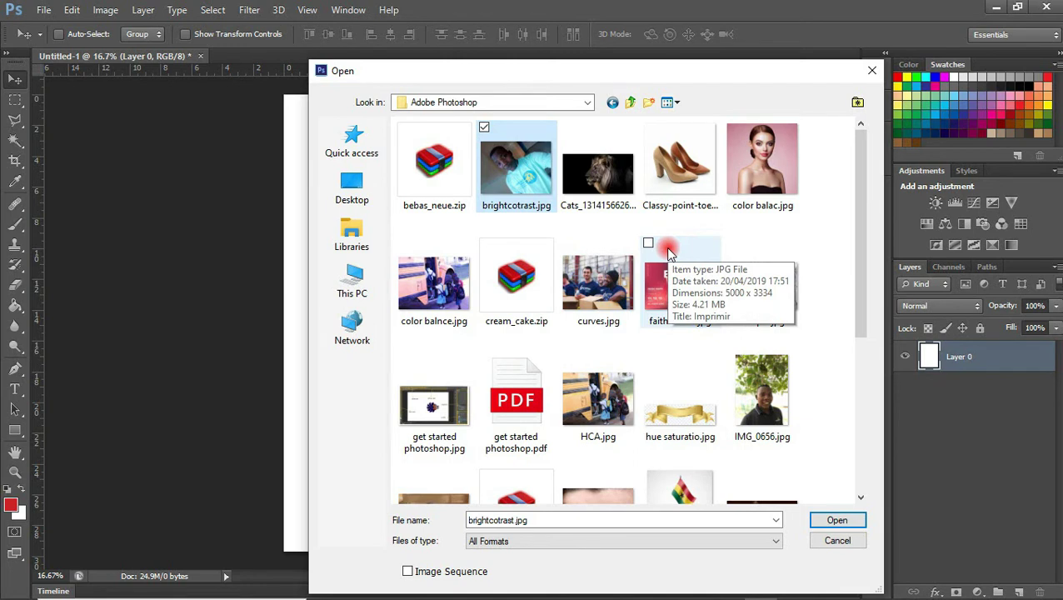
pyautogui.keyDown('ctrl'); pyautogui.click(602, 173); pyautogui.keyUp('ctrl')
pyautogui.keyDown('ctrl'); pyautogui.click(677, 180); pyautogui.keyUp('ctrl')
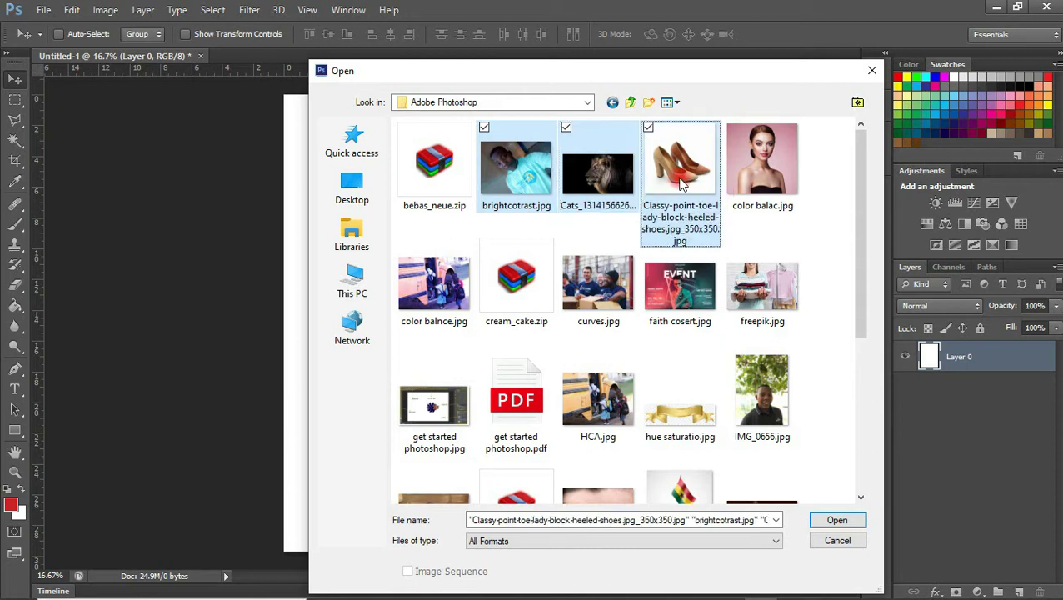
pyautogui.keyDown('ctrl'); pyautogui.click(539, 288); pyautogui.keyUp('ctrl')
pyautogui.keyDown('ctrl'); pyautogui.click(538, 288); pyautogui.keyUp('ctrl')
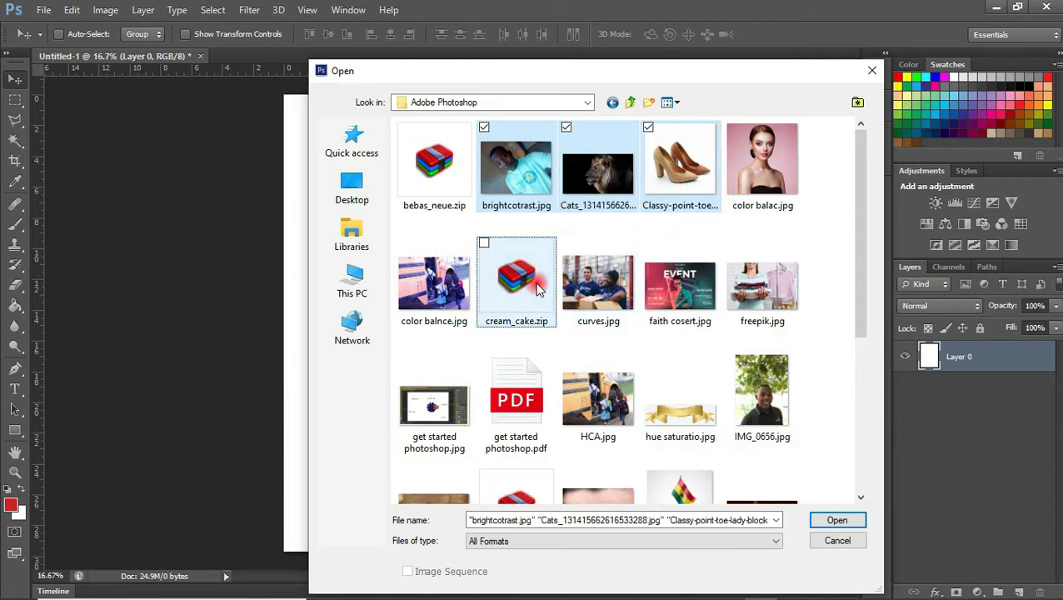
pyautogui.keyDown('ctrl'); pyautogui.click(577, 291); pyautogui.keyUp('ctrl')
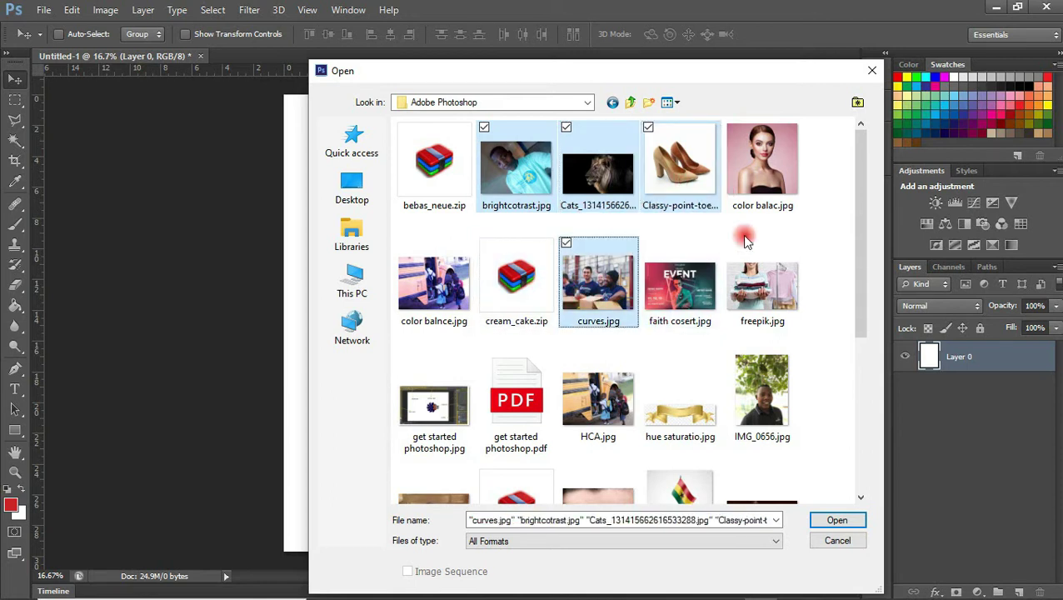
pyautogui.click(838, 522)
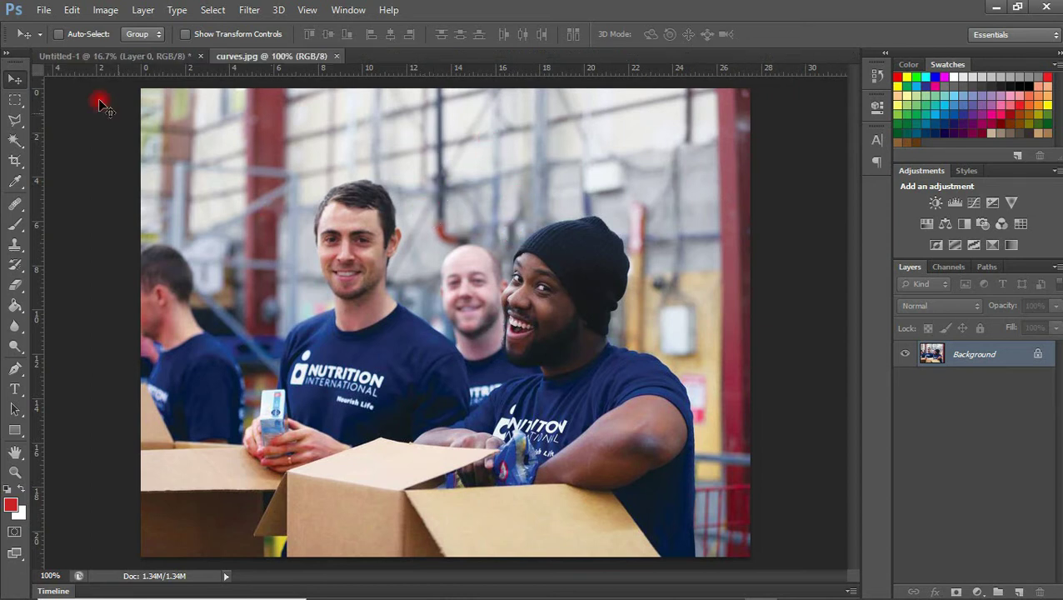
# Step: View the blank Untitled-1 document and the curves.jpg photo in turn, finishing on curves.jpg
pyautogui.click(130, 55)
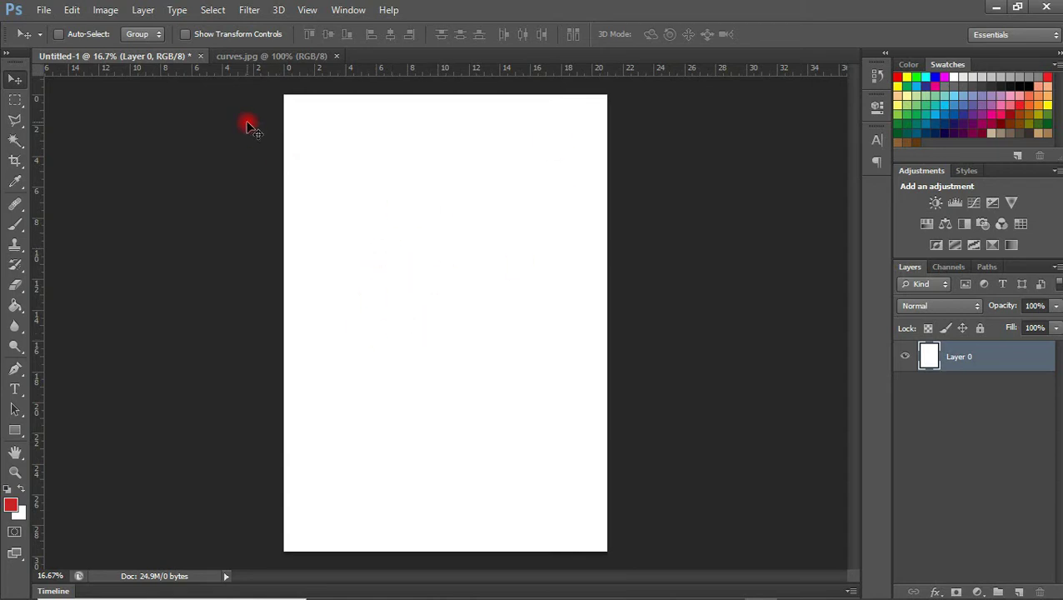
pyautogui.click(250, 59)
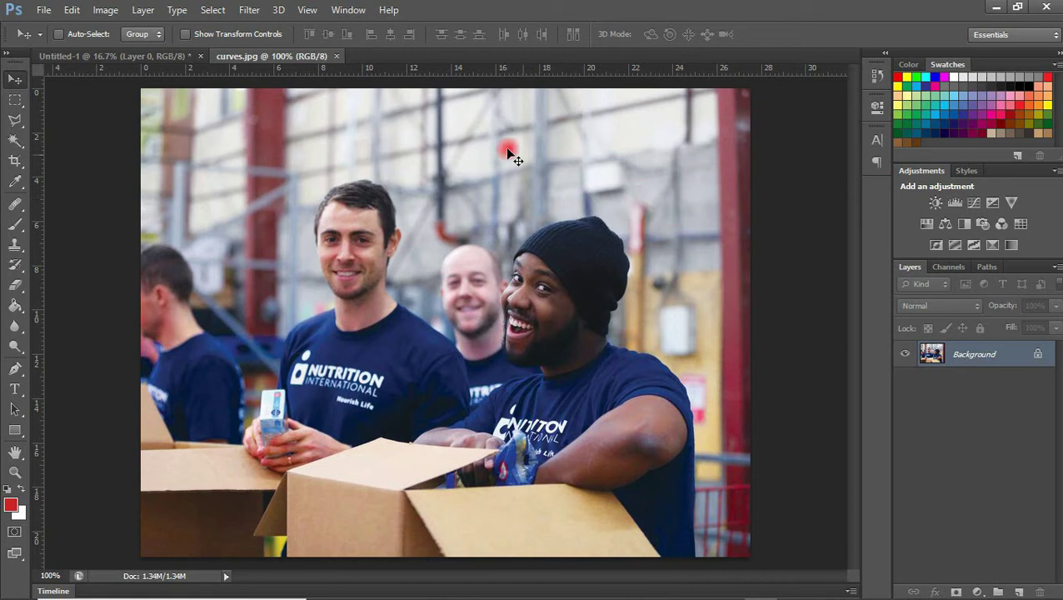
pyautogui.click(148, 59)
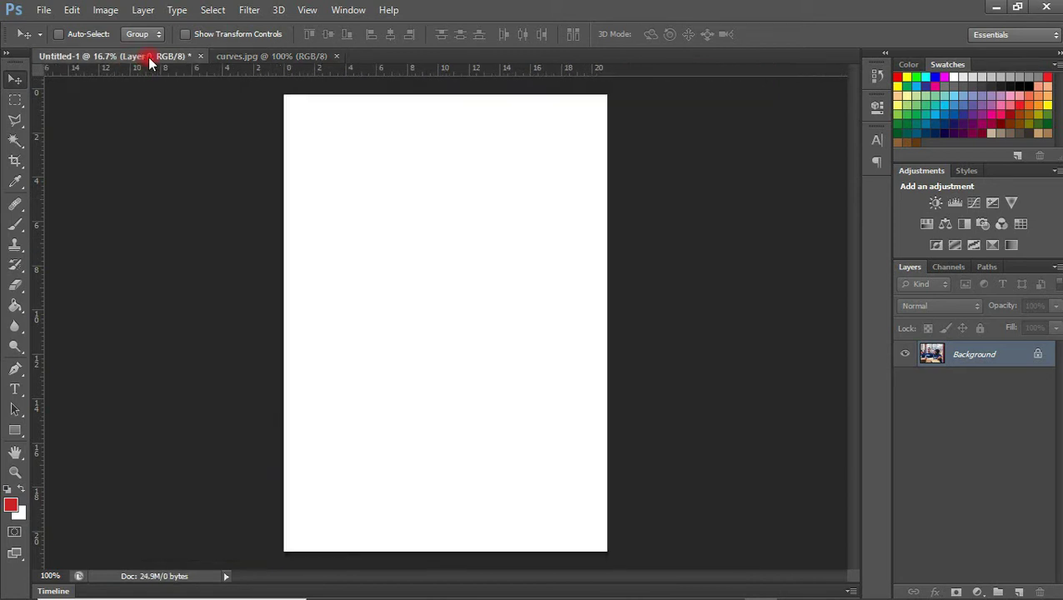
pyautogui.click(314, 59)
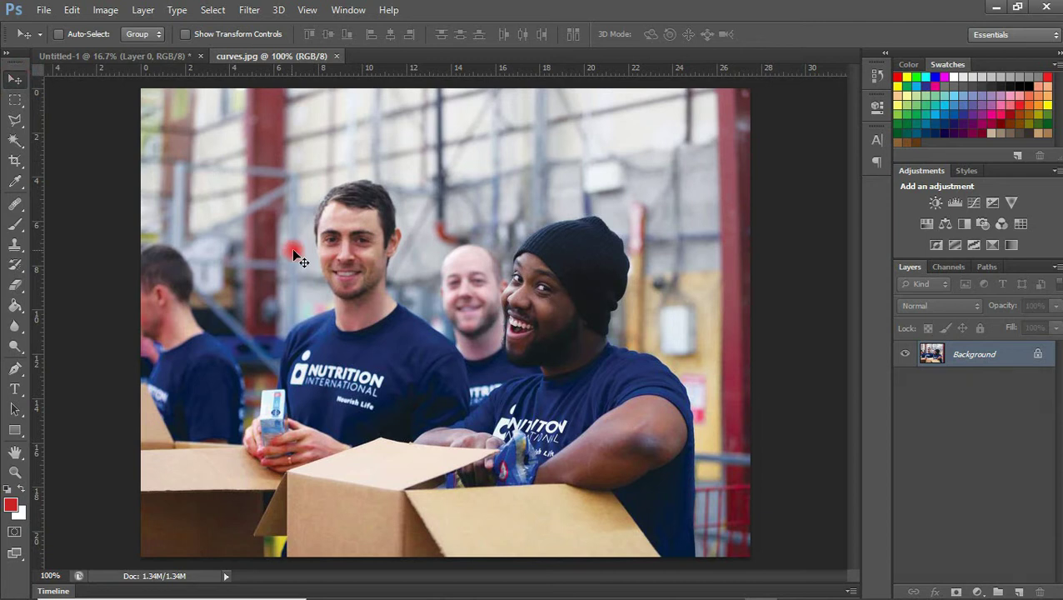
# Step: Try to move the locked photo in curves.jpg, and convert its Background into an unlocked layer named Layer 0
pyautogui.moveTo(400, 257); pyautogui.dragTo(145, 118)
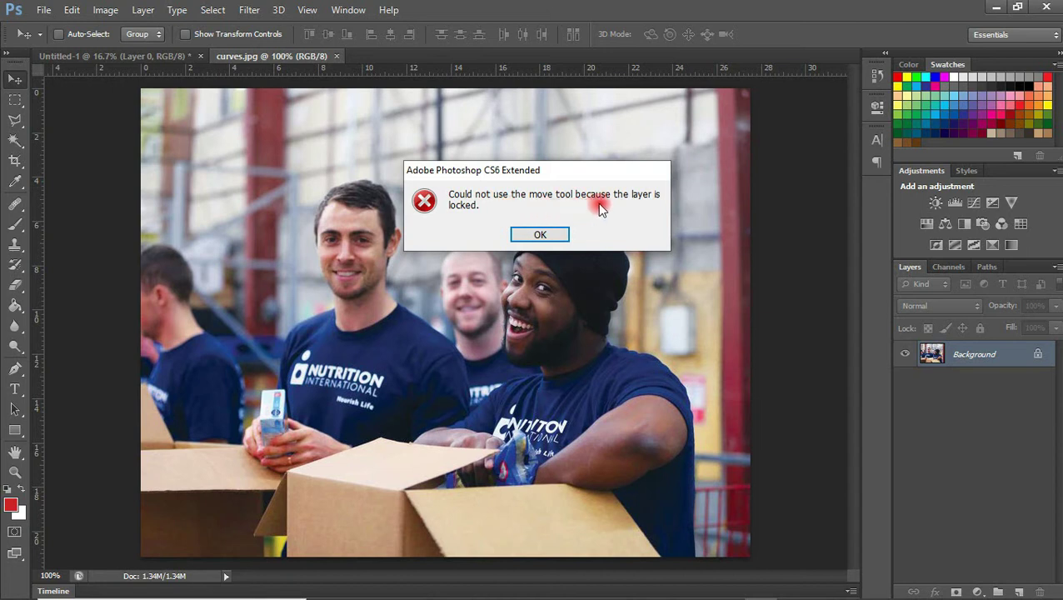
pyautogui.click(541, 235)
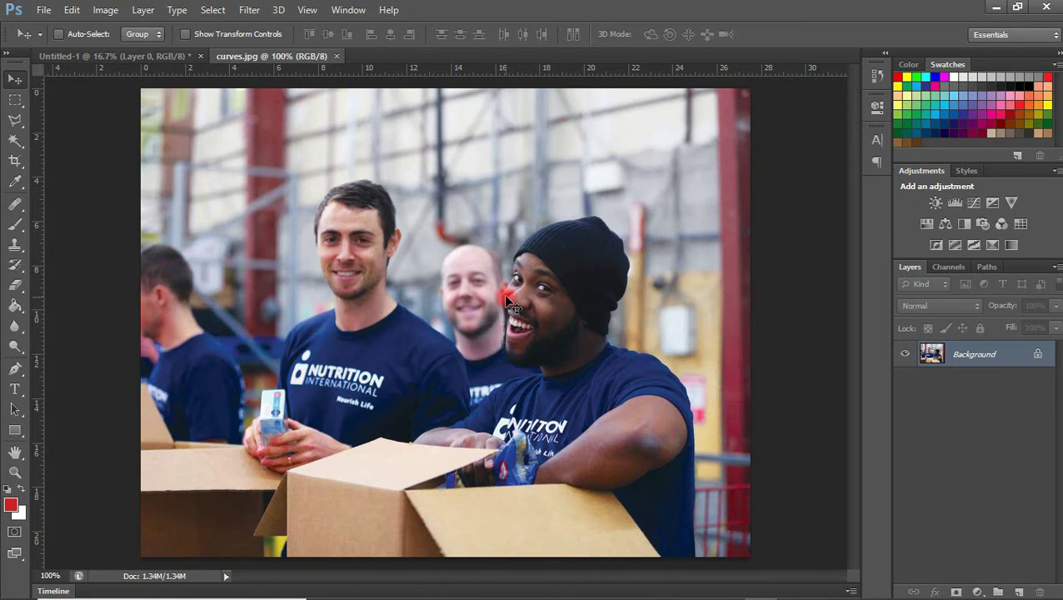
pyautogui.doubleClick(1037, 356)
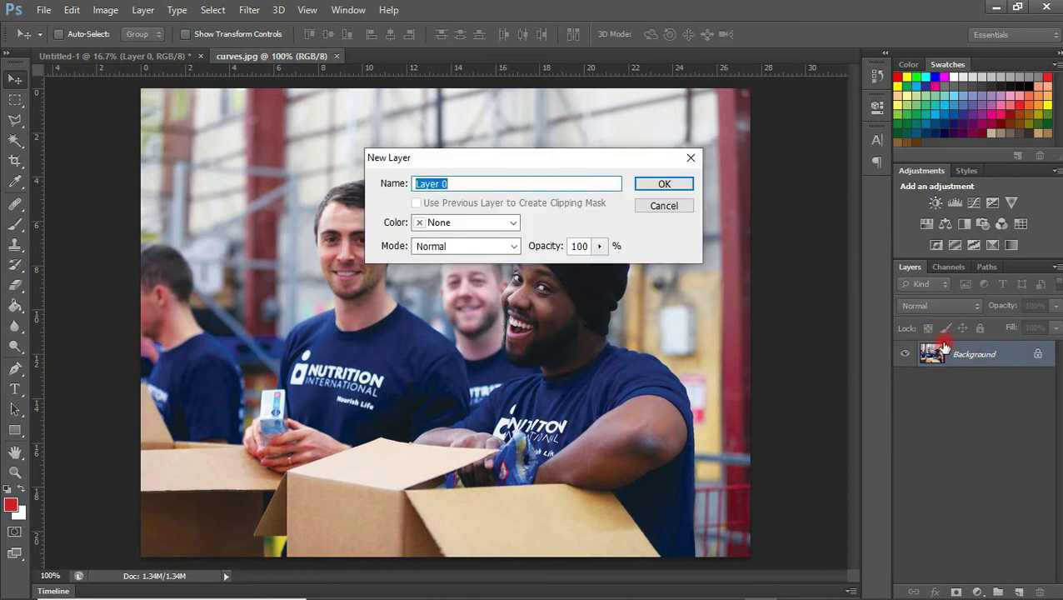
pyautogui.click(665, 185)
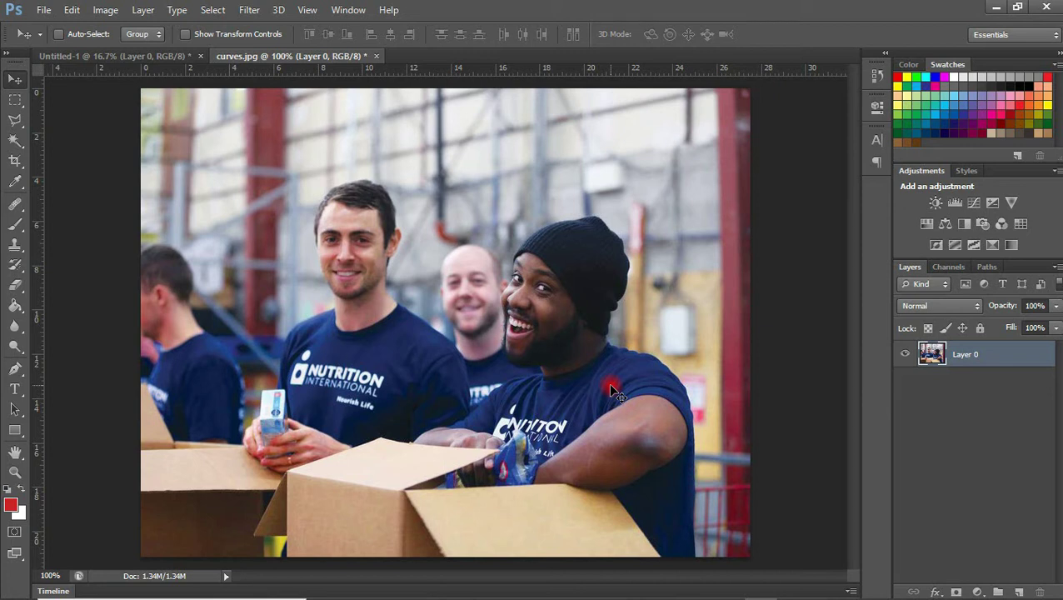
# Step: Copy the photo from curves.jpg into Untitled-1 with the Move tool and position it slightly above the page's centre
pyautogui.moveTo(611, 392); pyautogui.dragTo(337, 186)
pyautogui.moveTo(363, 221); pyautogui.dragTo(403, 269)
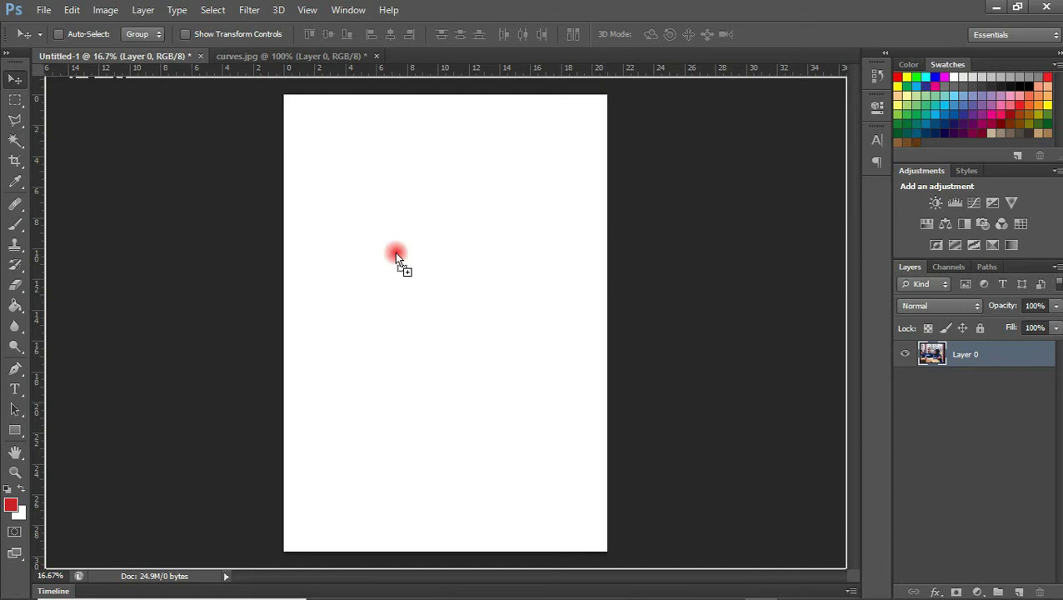
pyautogui.moveTo(395, 254); pyautogui.dragTo(396, 255)
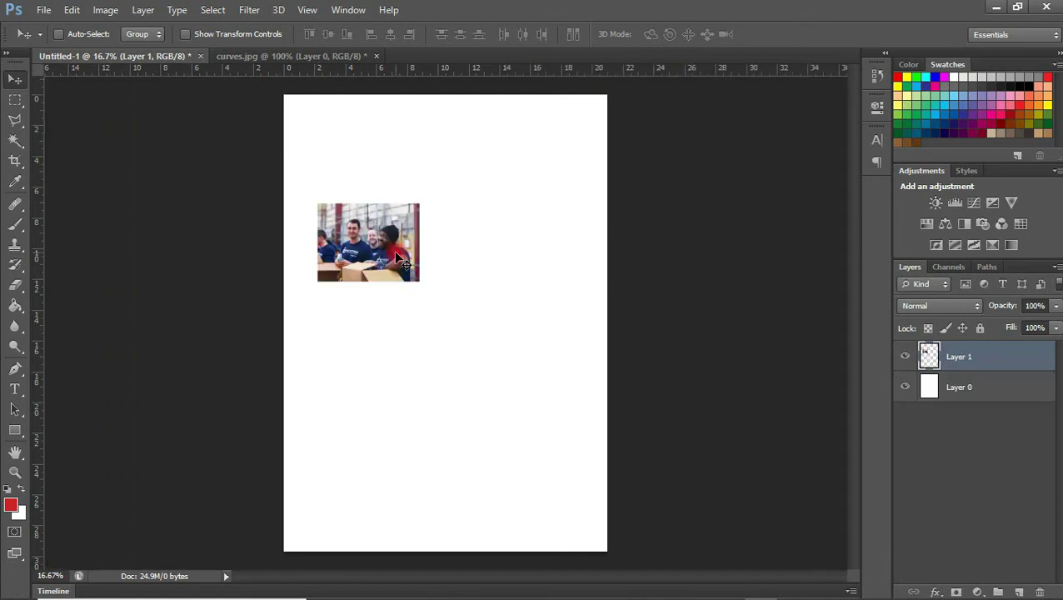
pyautogui.moveTo(396, 254); pyautogui.dragTo(458, 279)
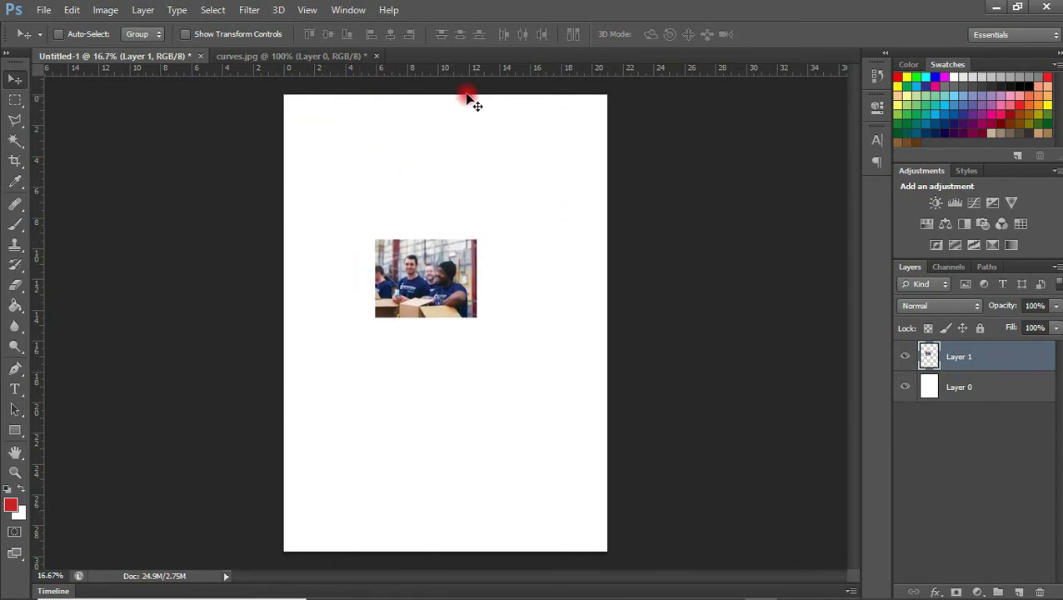
pyautogui.moveTo(417, 275)
pyautogui.mouseDown()
pyautogui.moveTo(469, 189)
pyautogui.moveTo(378, 312)
pyautogui.moveTo(398, 248)
pyautogui.moveTo(410, 274)
pyautogui.mouseUp()
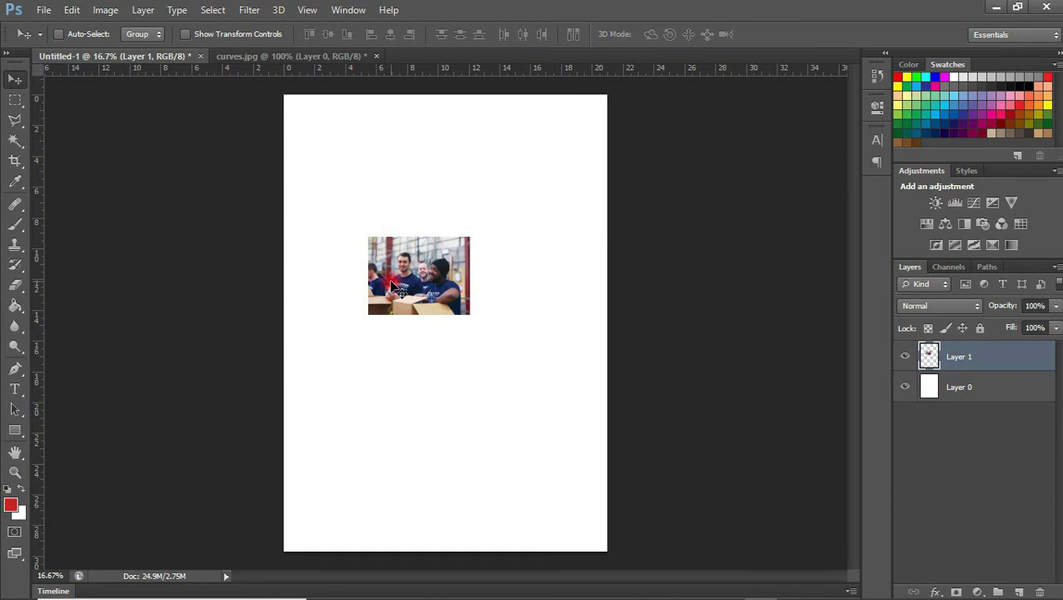
# Step: Enlarge the photo on Layer 1 with Free Transform to about 268% width and 280% height
pyautogui.hotkey('ctrl', 't')
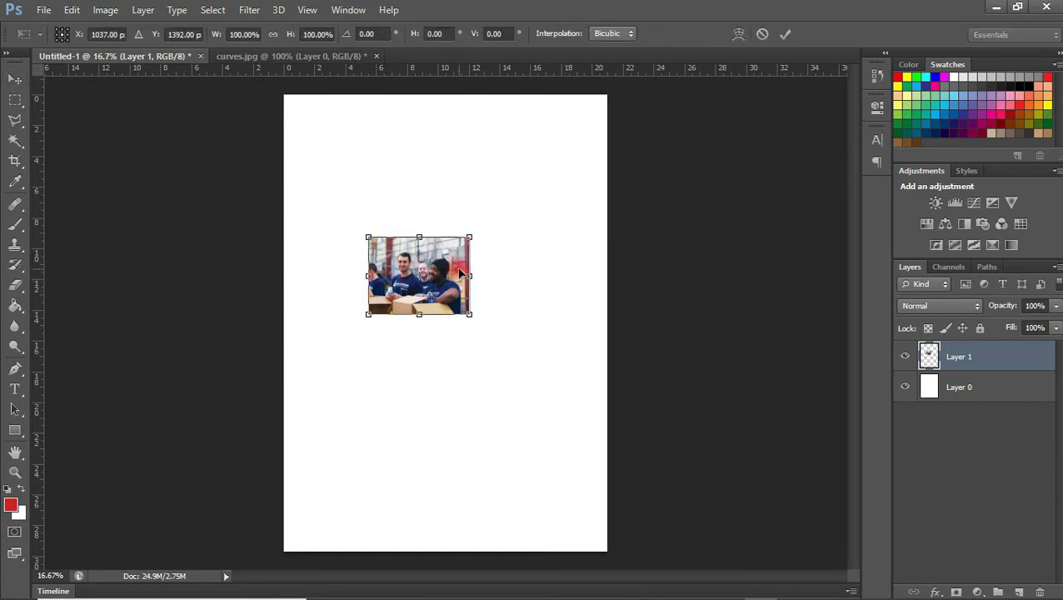
pyautogui.press('Return')
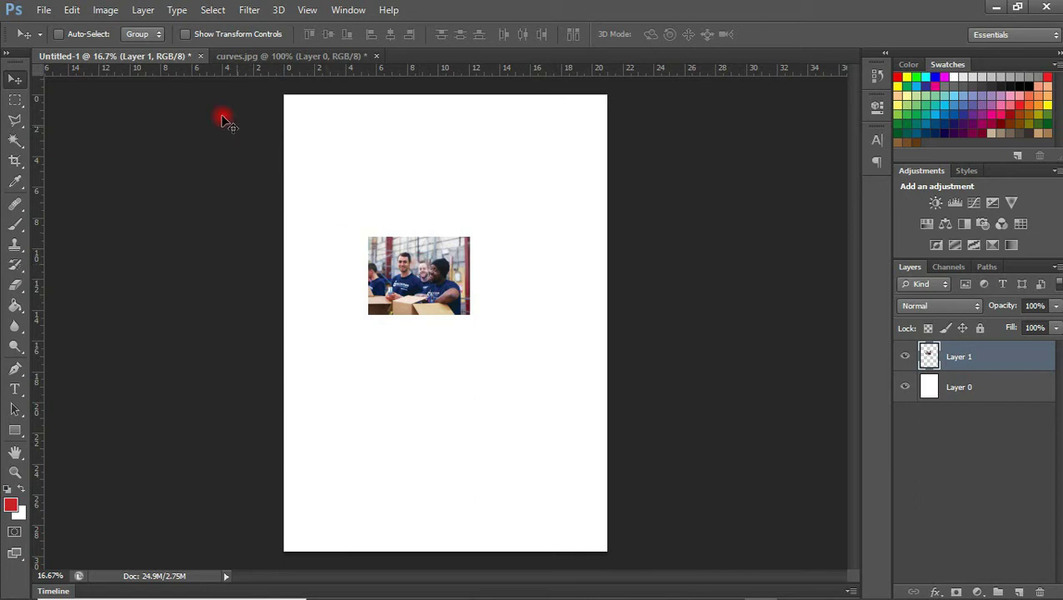
pyautogui.click(74, 11)
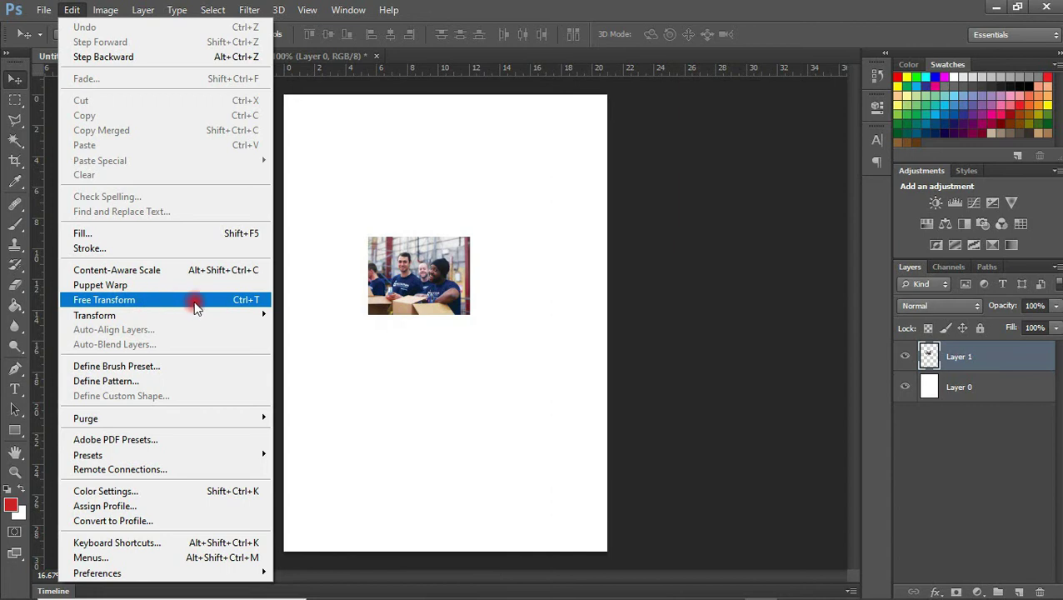
pyautogui.click(152, 302)
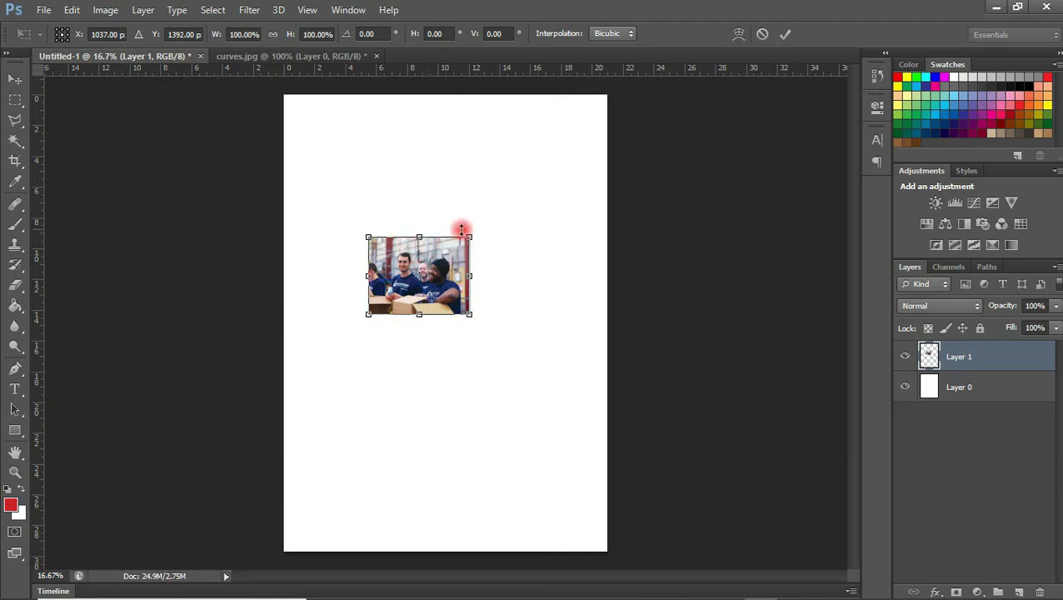
pyautogui.moveTo(472, 238); pyautogui.dragTo(600, 127)
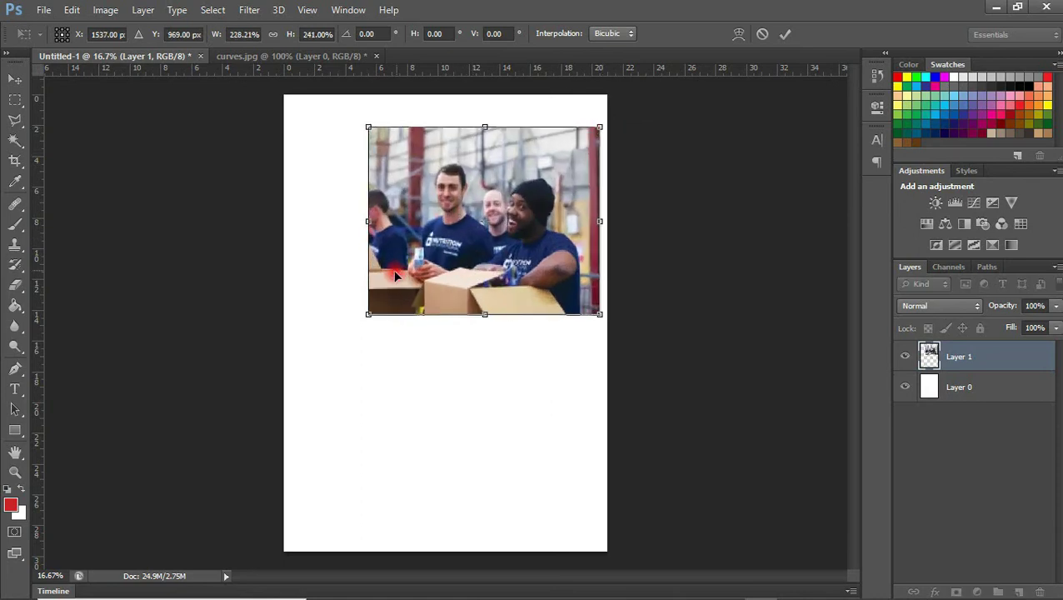
pyautogui.moveTo(368, 314); pyautogui.dragTo(325, 344)
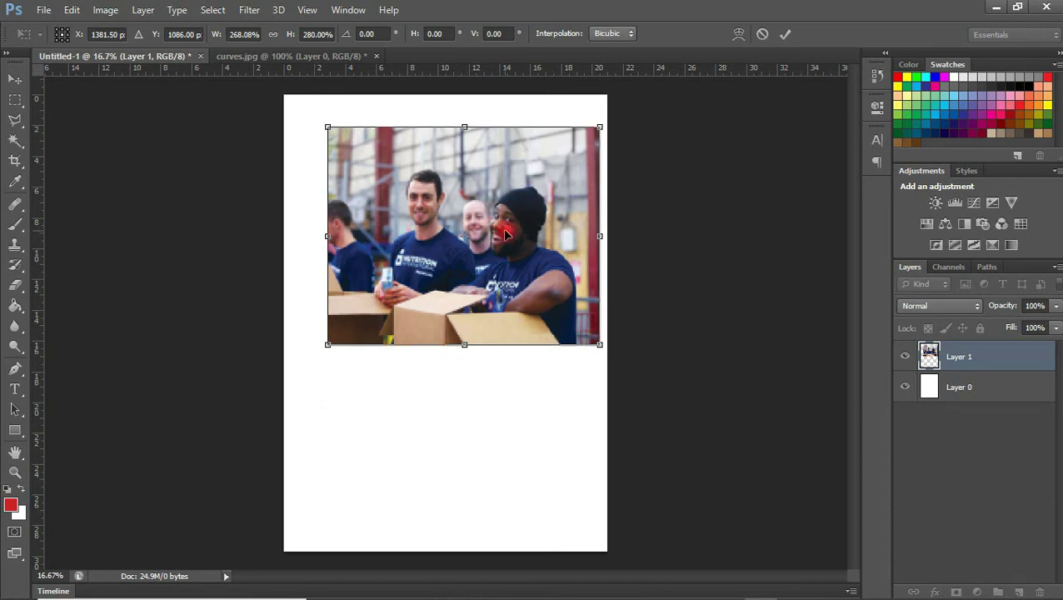
# Step: Undo the second enlargement of the photo and apply the transform at about 228% width and 241% height
pyautogui.hotkey('ctrl', 'z')
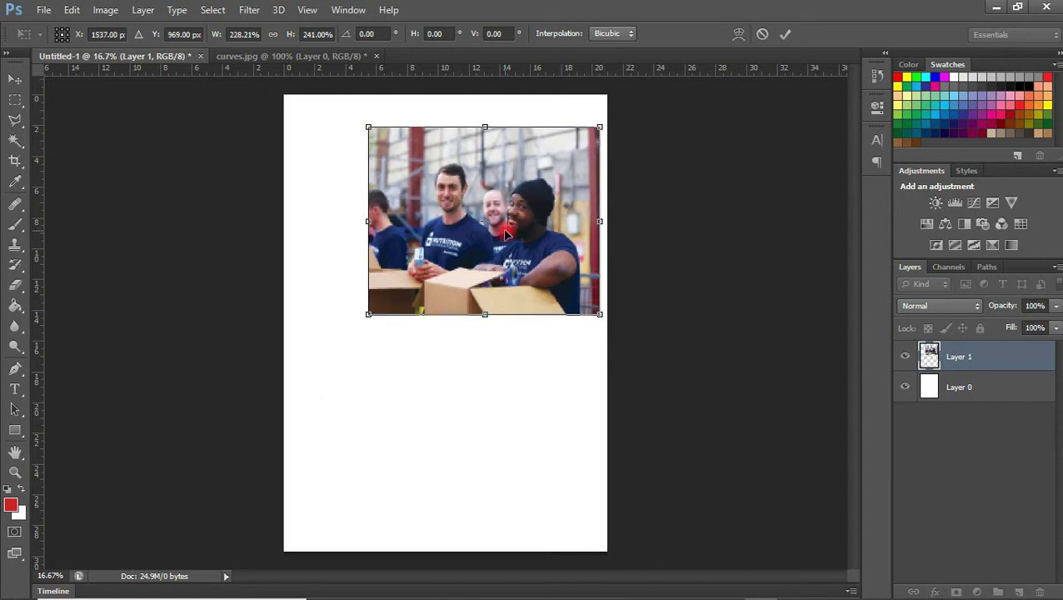
pyautogui.hotkey('ctrl', 'z')
pyautogui.hotkey('ctrl', 'z')
pyautogui.hotkey('ctrl', 'z')
pyautogui.hotkey('ctrl', 'z')
pyautogui.hotkey('ctrl', 'z')
pyautogui.hotkey('ctrl', 'z')
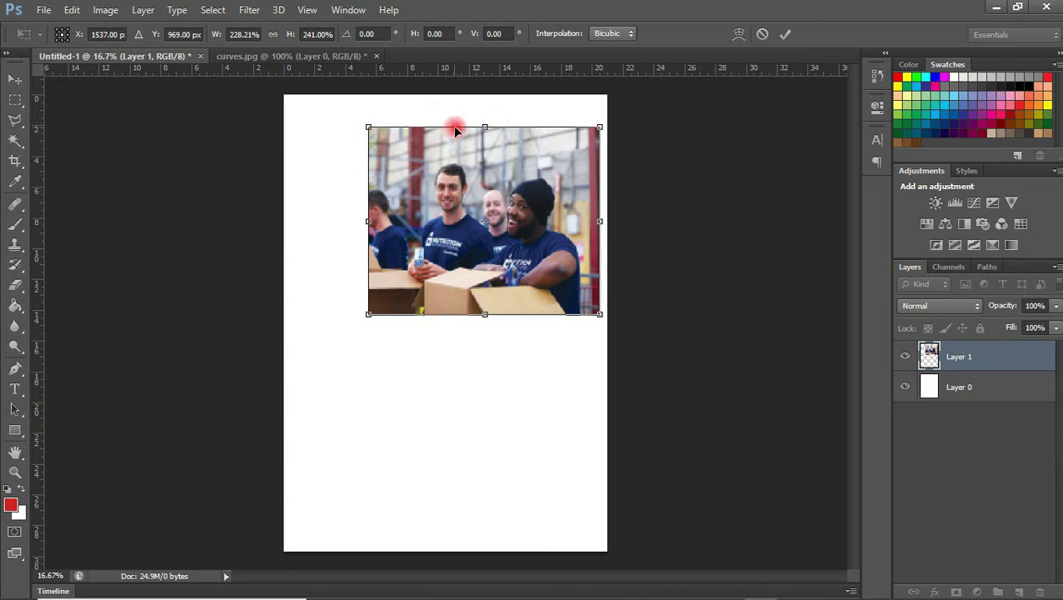
pyautogui.click(775, 42)
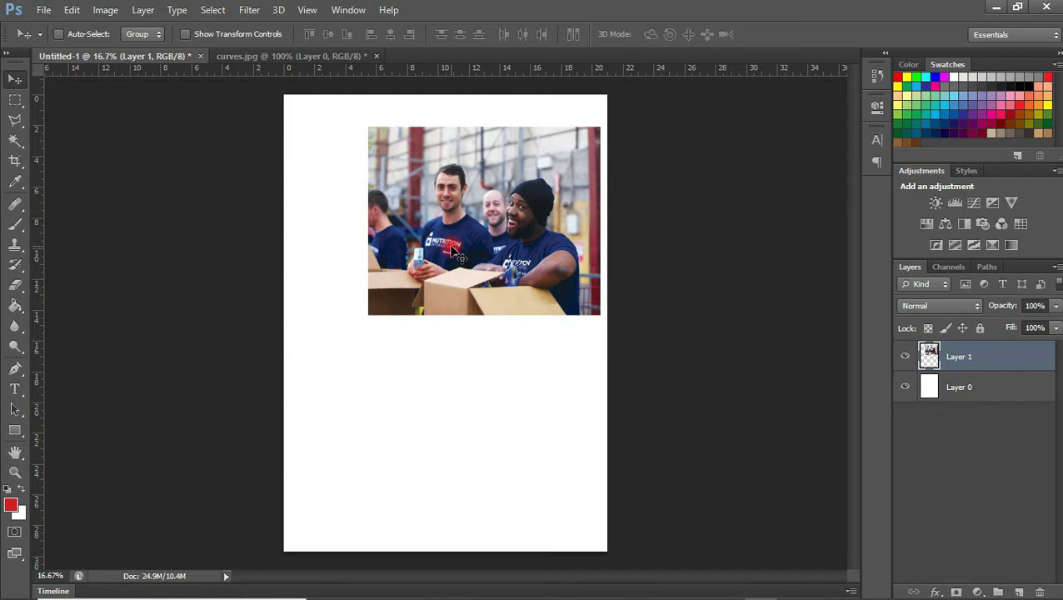
# Step: Undo and redo the photo's applied enlargement repeatedly, finishing with the enlargement undone
pyautogui.hotkey('ctrl', 'z')
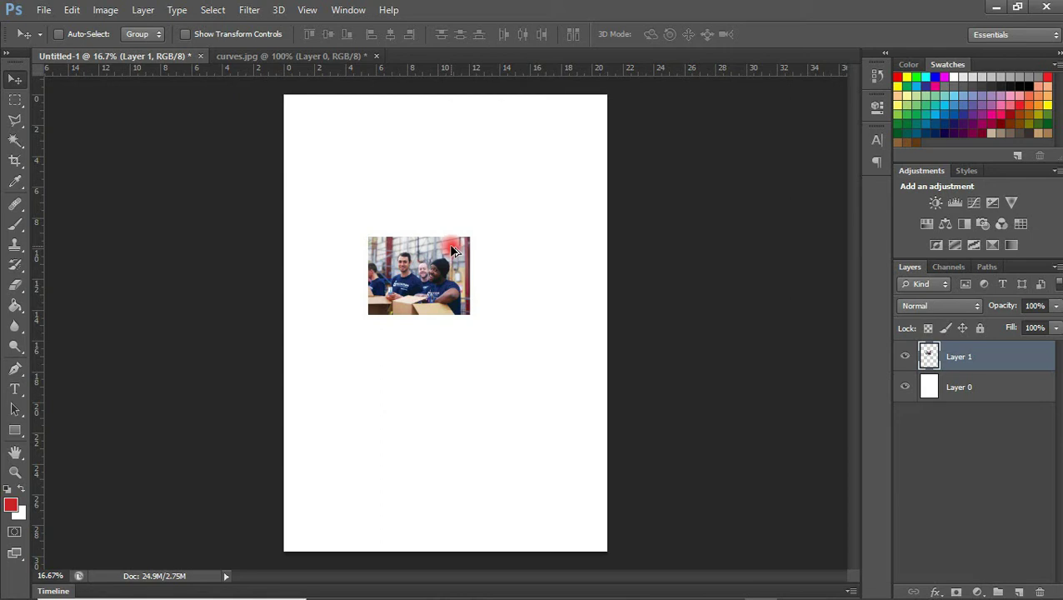
pyautogui.hotkey('ctrl', 'z')
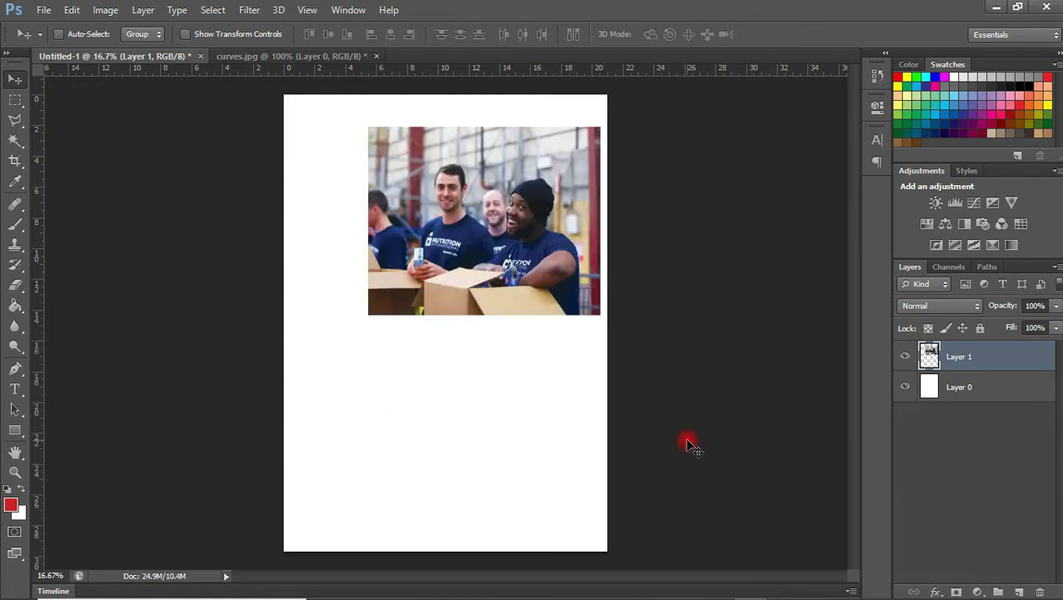
pyautogui.hotkey('ctrl', 'z')
pyautogui.hotkey('ctrl', 'z')
pyautogui.hotkey('ctrl', 'z')
pyautogui.hotkey('ctrl', 'z')
pyautogui.hotkey('ctrl', 'z')
pyautogui.hotkey('ctrl', 'z')
pyautogui.hotkey('ctrl', 'z')
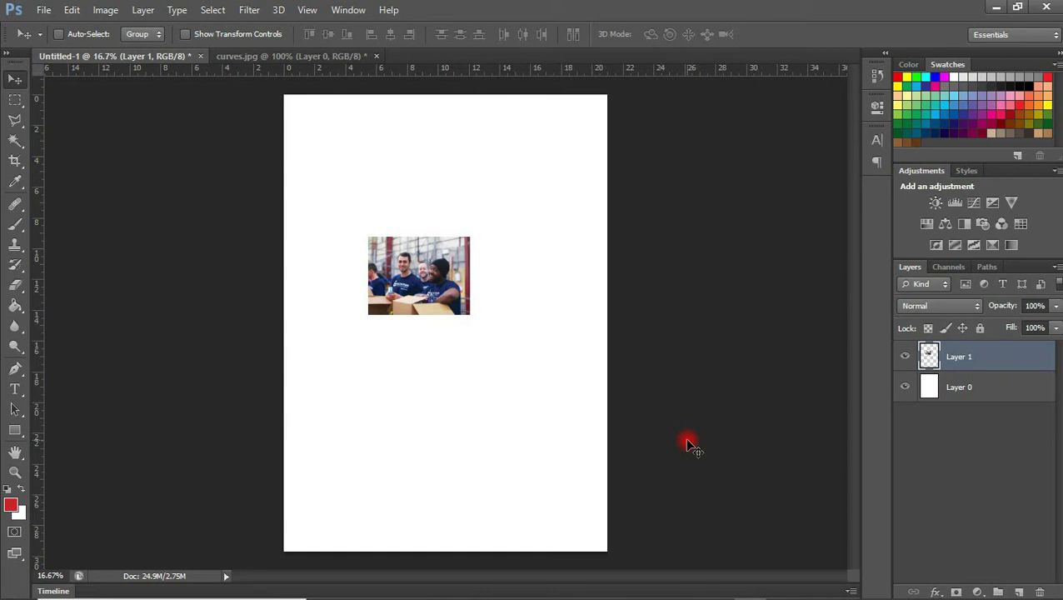
# Step: Undo the enlargement of the Layer 1 photo and move the small photo to just left of the page's centre
pyautogui.hotkey('ctrl', 'z')
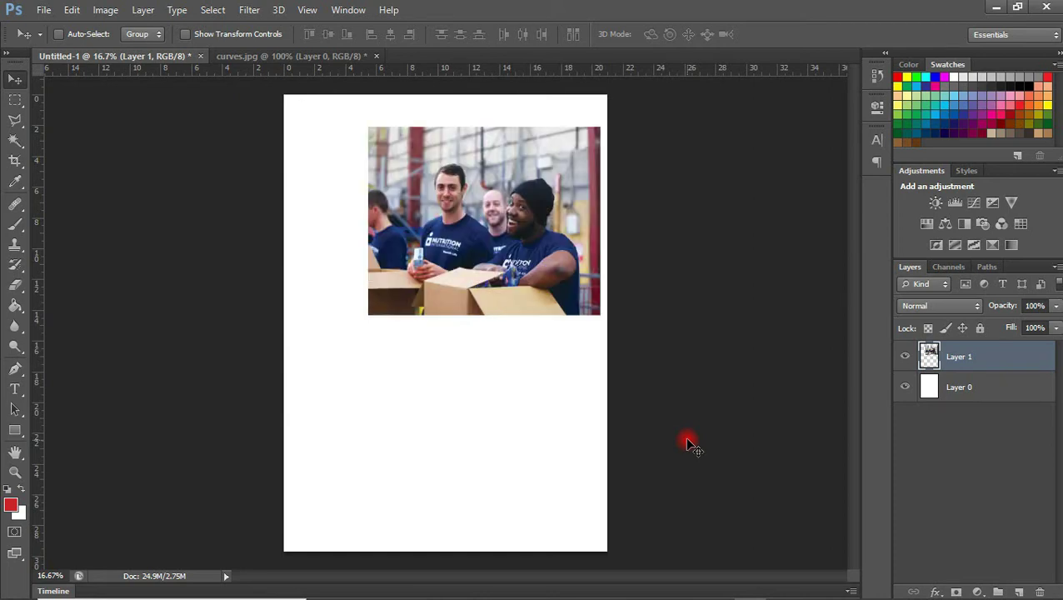
pyautogui.moveTo(509, 177); pyautogui.dragTo(494, 203)
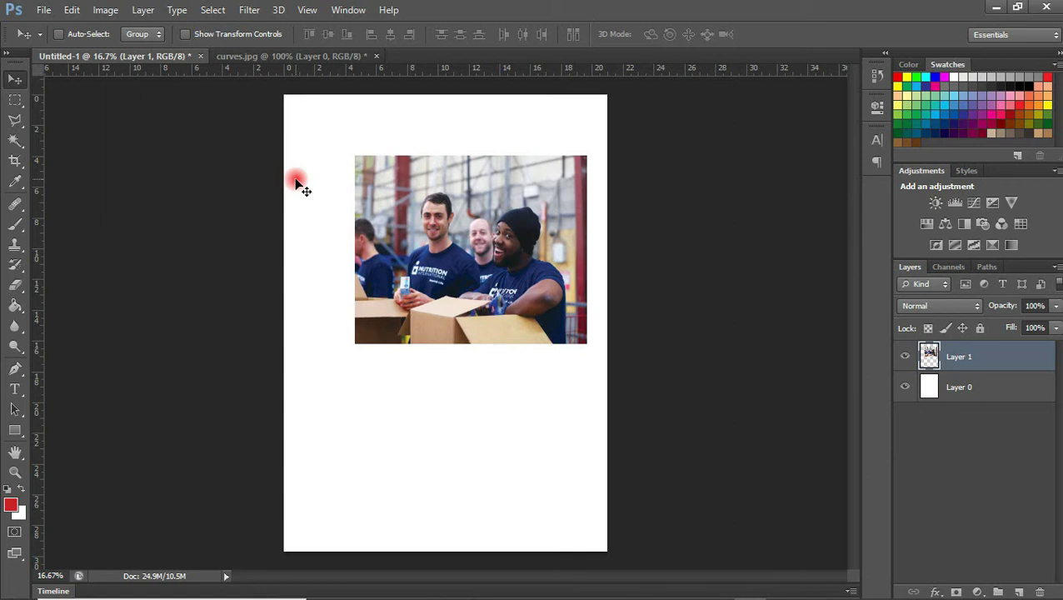
pyautogui.hotkey('ctrl', 'z')
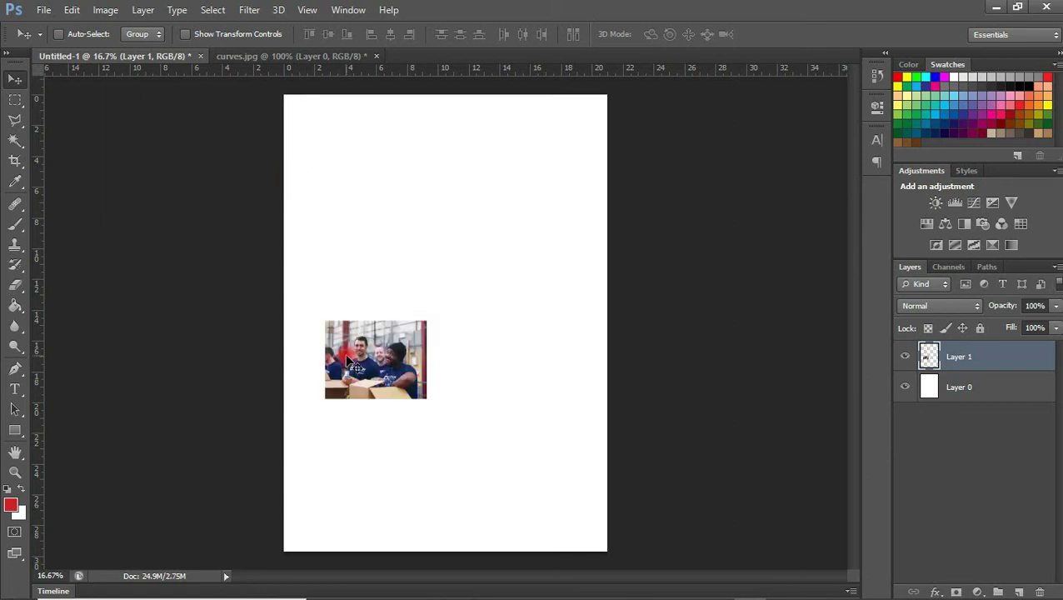
pyautogui.moveTo(351, 360); pyautogui.dragTo(388, 329)
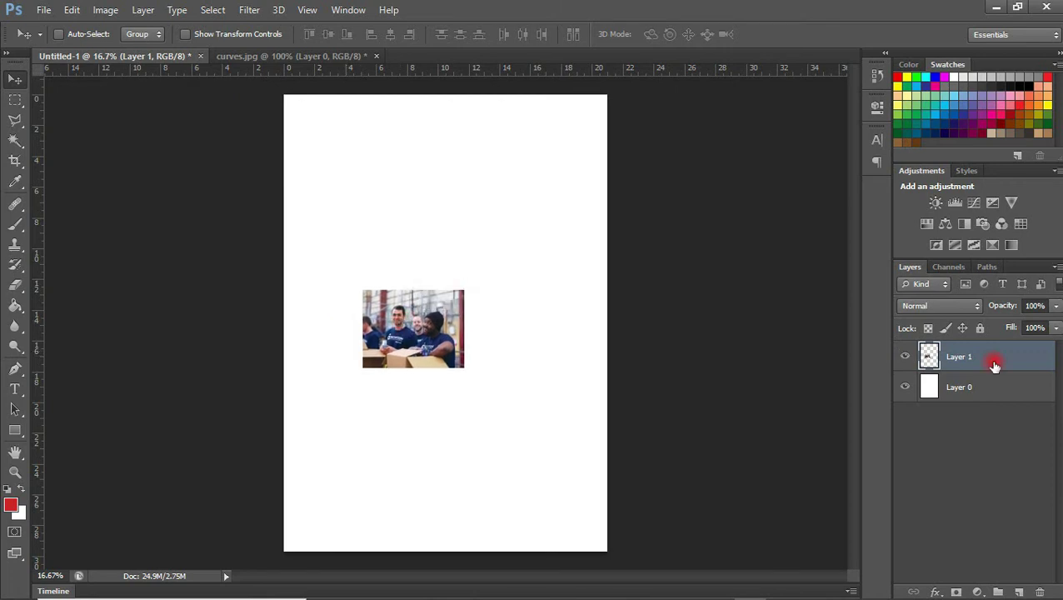
# Step: Duplicate Layer 1 and move the copied photo above the original, into the upper part of the page
pyautogui.rightClick(993, 363)
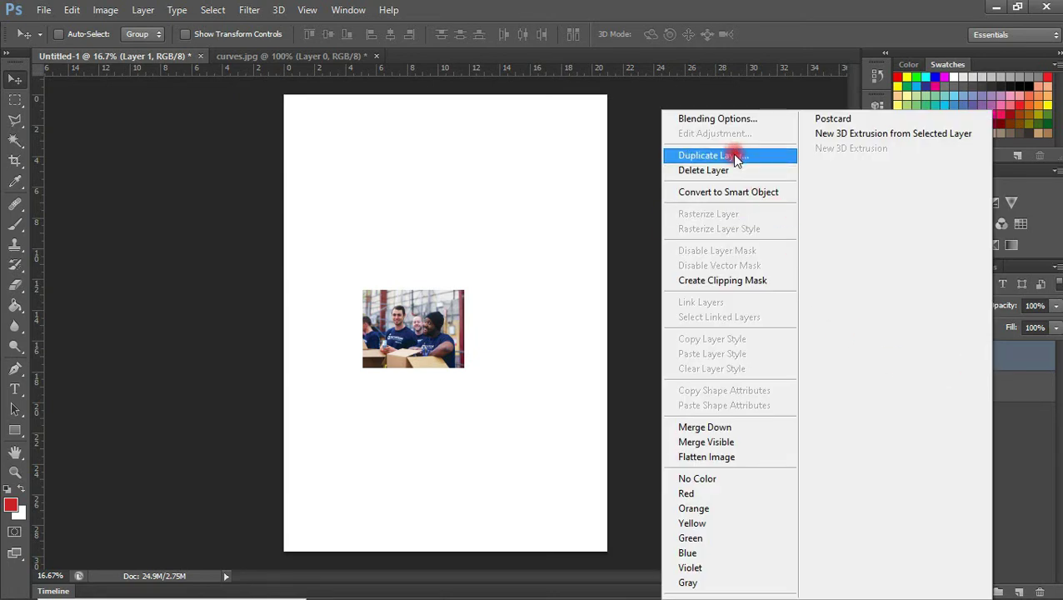
pyautogui.click(737, 159)
pyautogui.click(671, 177)
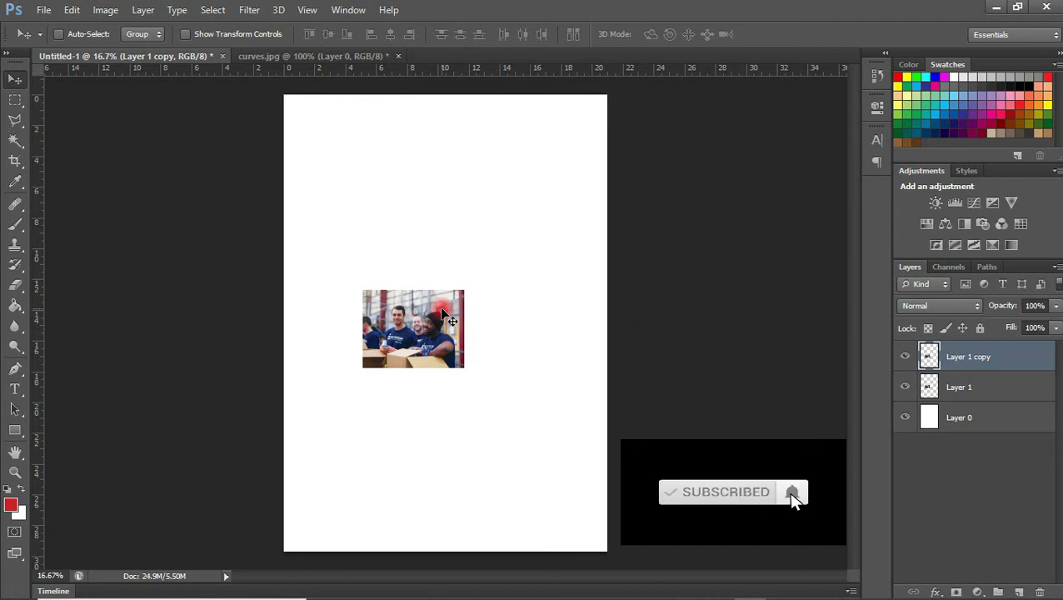
pyautogui.moveTo(445, 315); pyautogui.dragTo(464, 196)
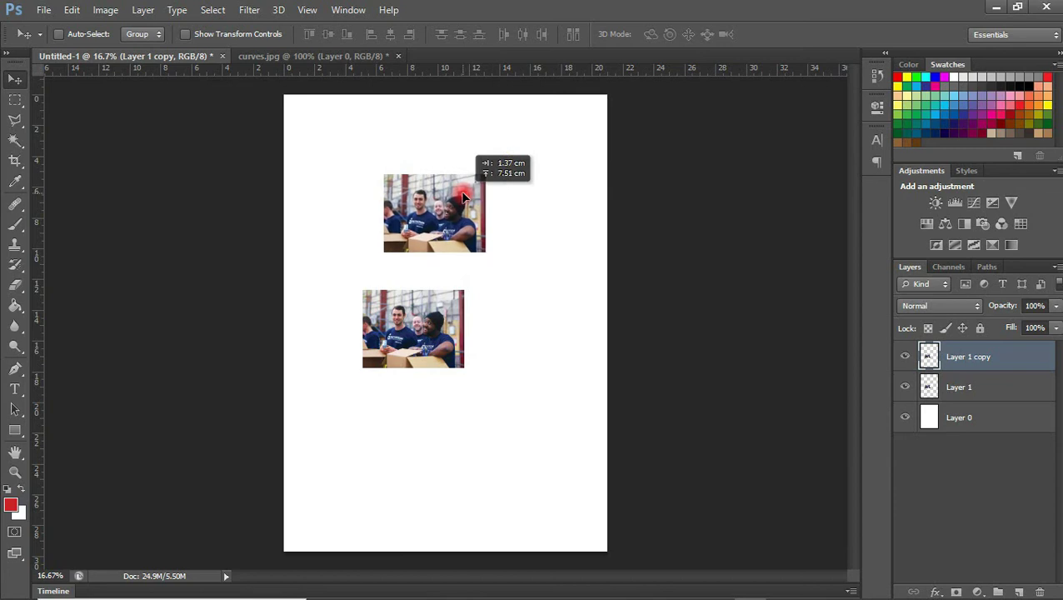
pyautogui.moveTo(409, 327); pyautogui.dragTo(406, 531)
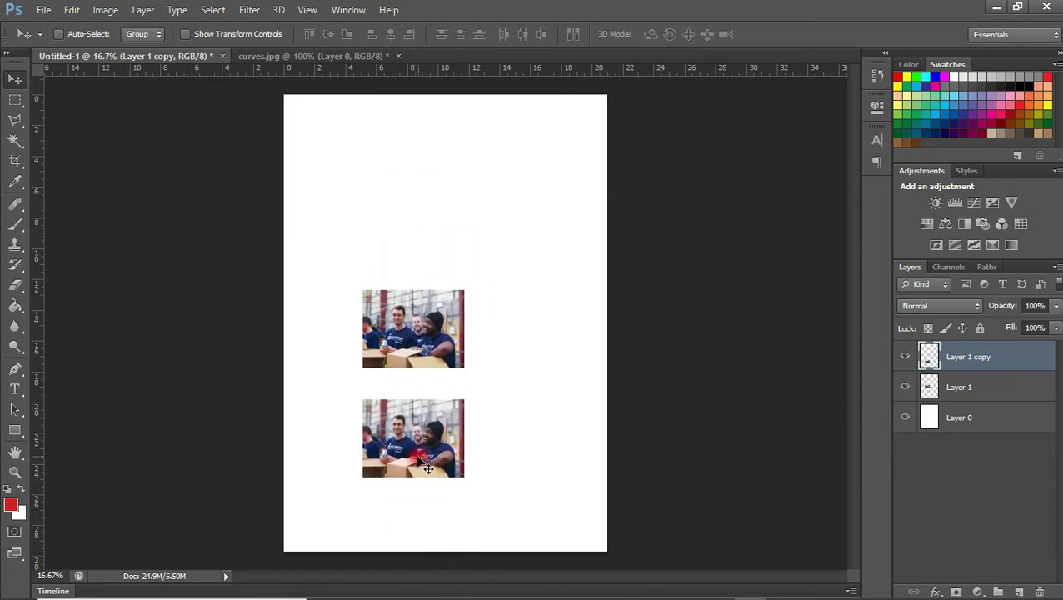
pyautogui.moveTo(425, 465); pyautogui.dragTo(438, 232)
pyautogui.moveTo(399, 333); pyautogui.dragTo(417, 319)
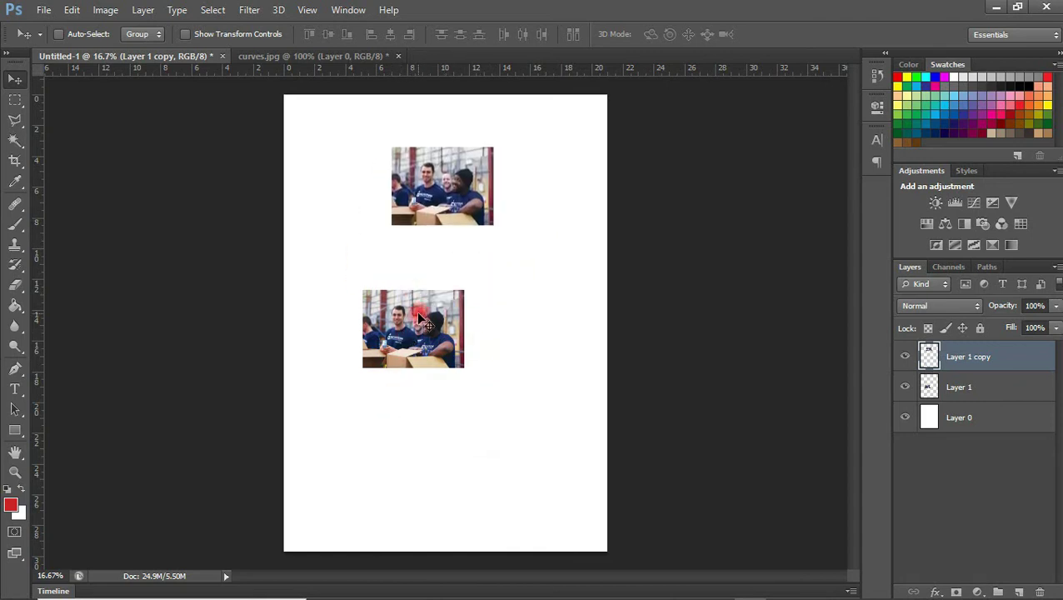
# Step: Move the Layer 1 photo into the page's lower half and shift the Layer 1 copy photo slightly down
pyautogui.click(961, 392)
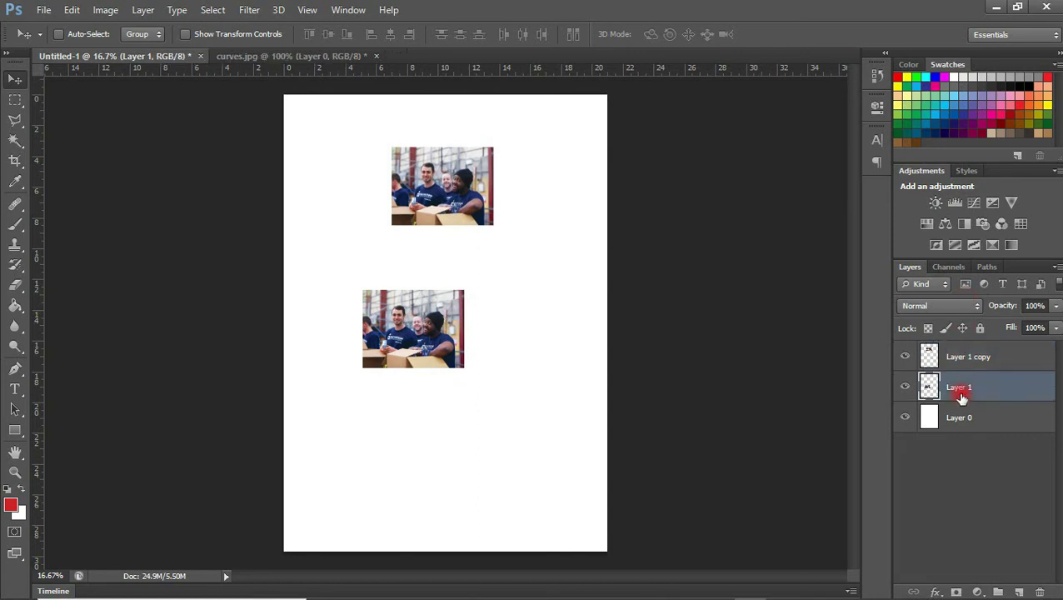
pyautogui.moveTo(409, 338); pyautogui.dragTo(420, 399)
pyautogui.moveTo(443, 183); pyautogui.dragTo(426, 186)
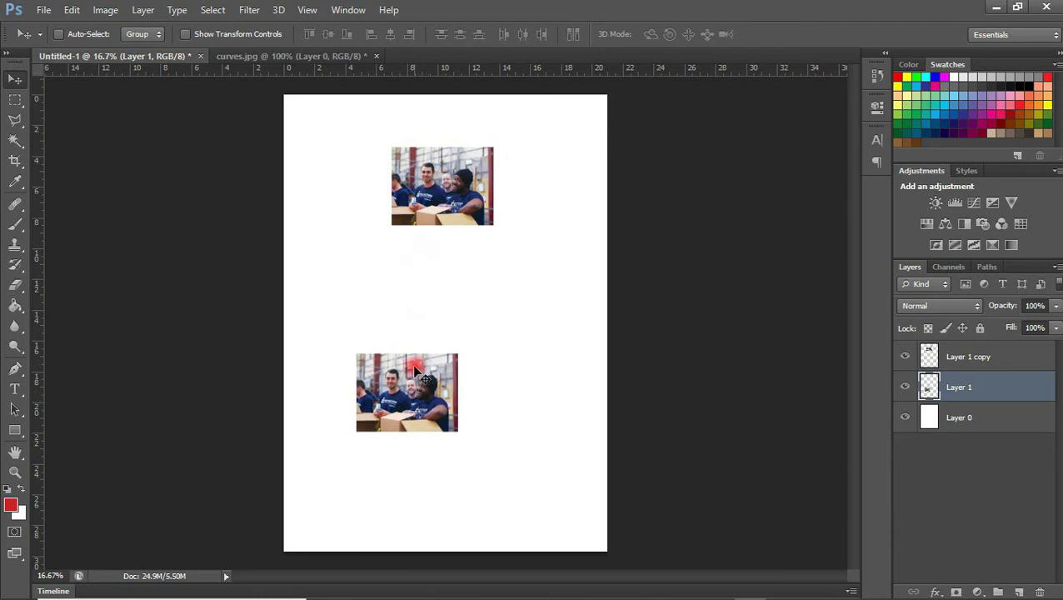
pyautogui.moveTo(412, 382); pyautogui.dragTo(441, 376)
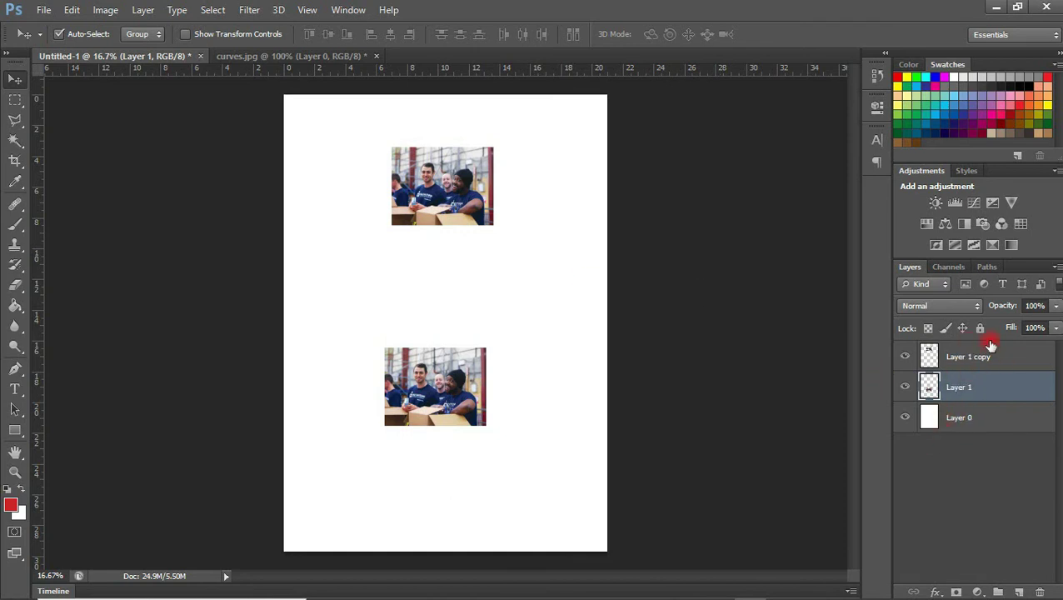
pyautogui.click(965, 351)
pyautogui.moveTo(472, 239); pyautogui.dragTo(464, 266)
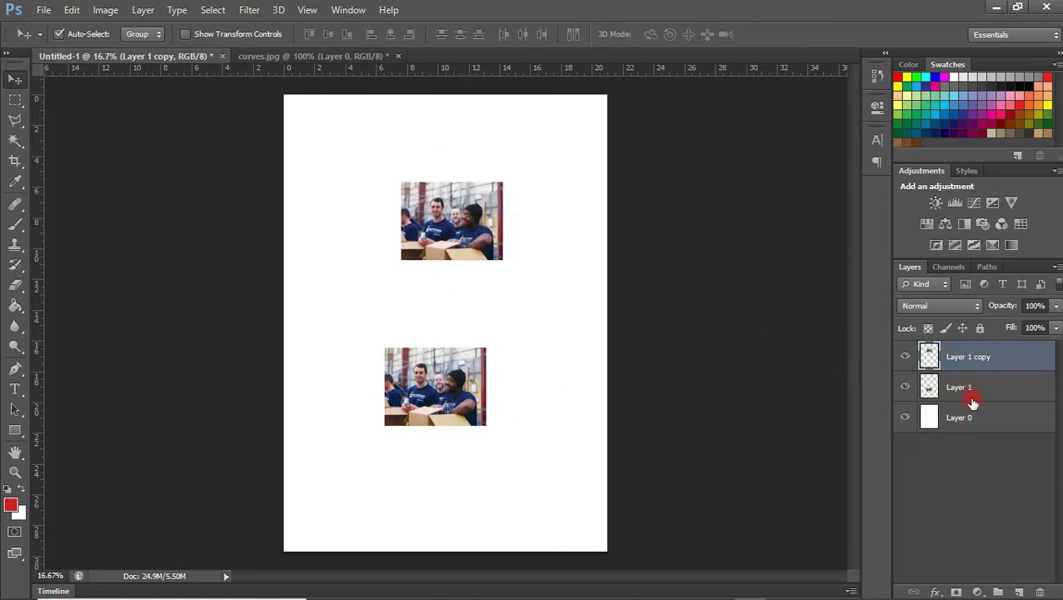
# Step: Select the two photos in turn on the canvas with Auto-Select and line them up vertically, one in each half of the page
pyautogui.click(417, 400)
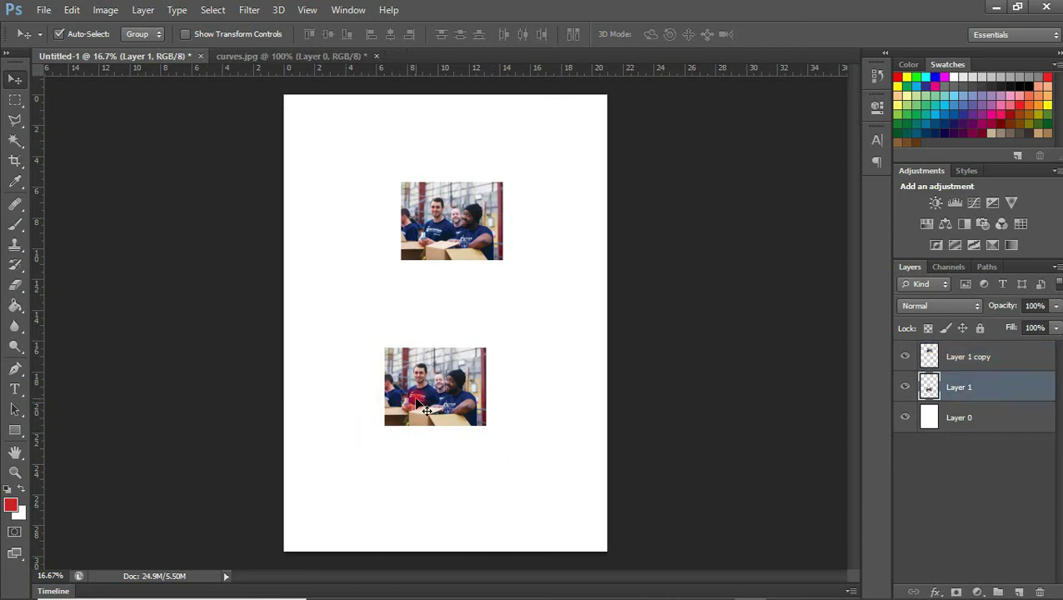
pyautogui.click(495, 332)
pyautogui.click(468, 231)
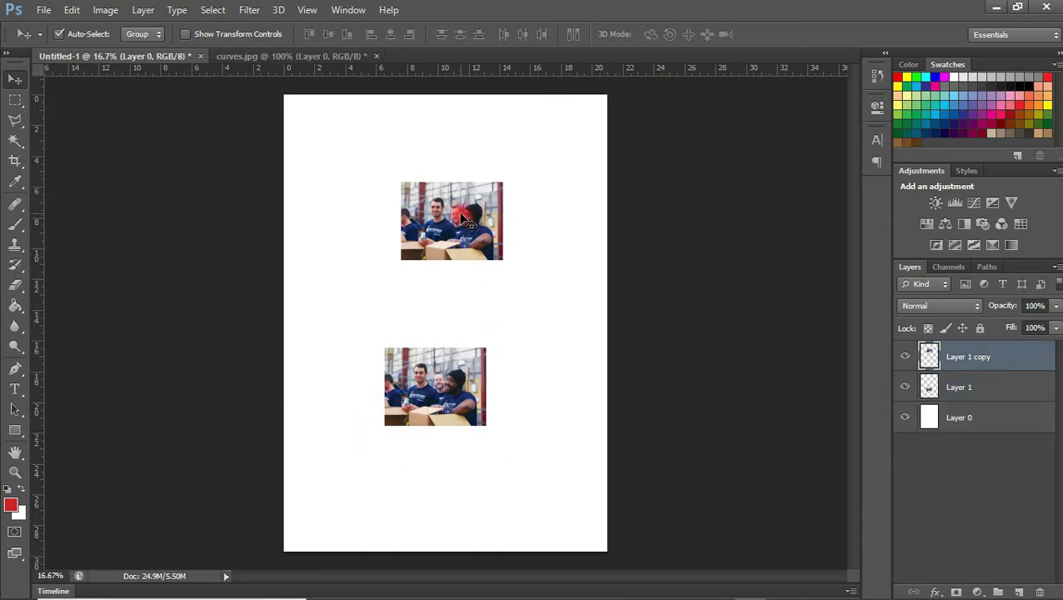
pyautogui.click(425, 381)
pyautogui.click(465, 191)
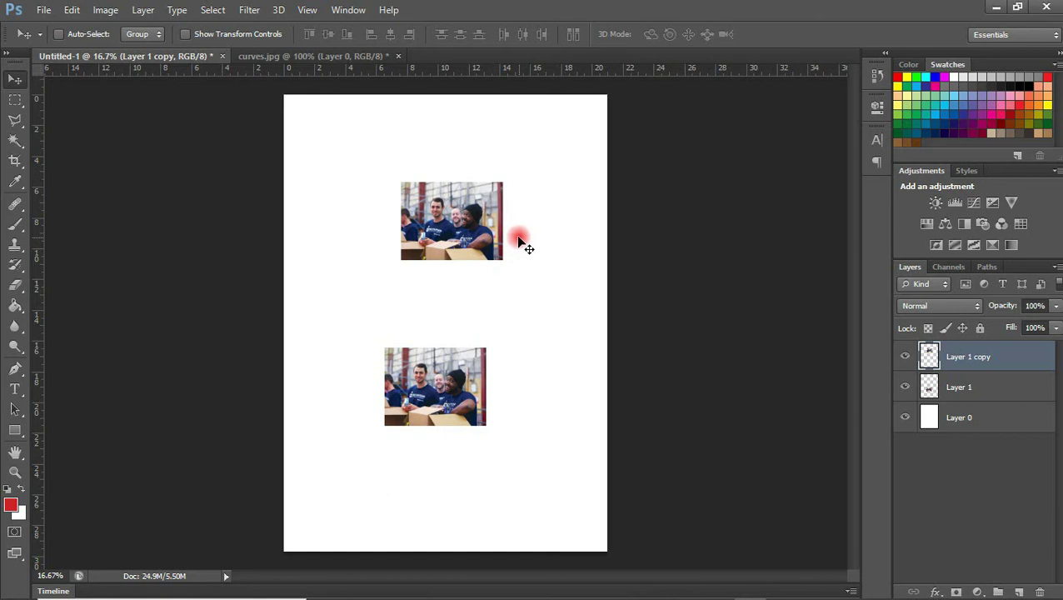
pyautogui.moveTo(451, 210); pyautogui.dragTo(466, 135)
pyautogui.moveTo(404, 400)
pyautogui.mouseDown()
pyautogui.moveTo(473, 354)
pyautogui.moveTo(446, 386)
pyautogui.moveTo(403, 400)
pyautogui.mouseUp()
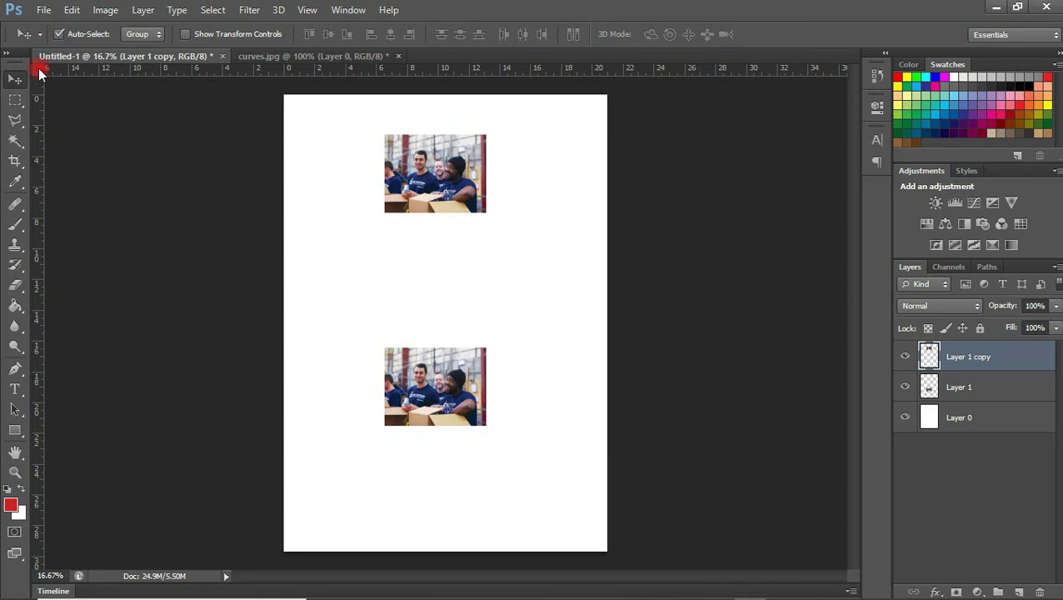
pyautogui.moveTo(441, 157); pyautogui.dragTo(431, 232)
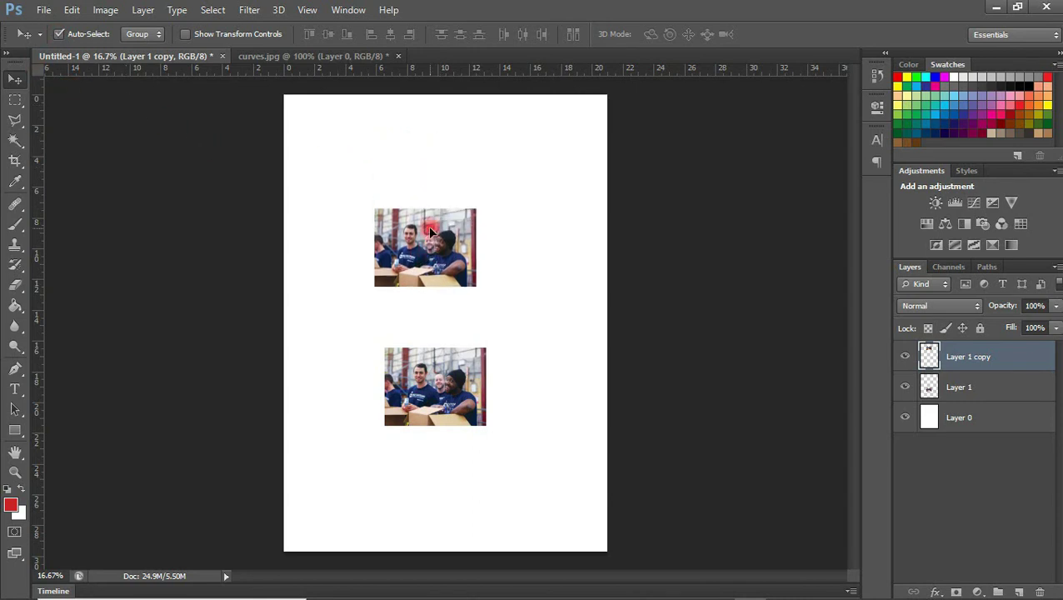
pyautogui.moveTo(436, 394); pyautogui.dragTo(427, 450)
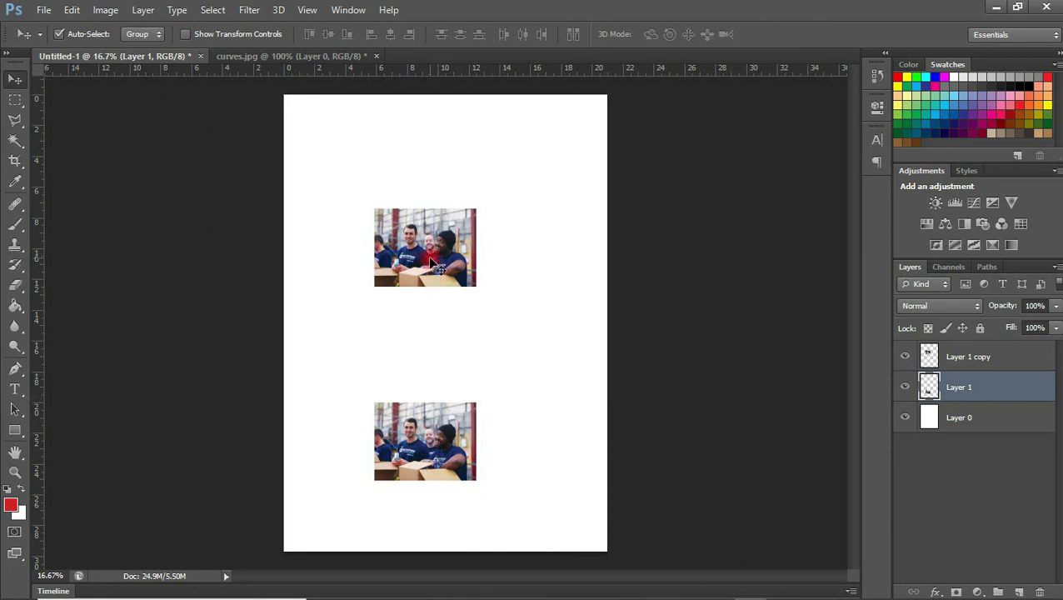
# Step: Enlarge the Layer 1 photo proportionally to about 263% with Free Transform and position it across the page's lower half
pyautogui.click(72, 10)
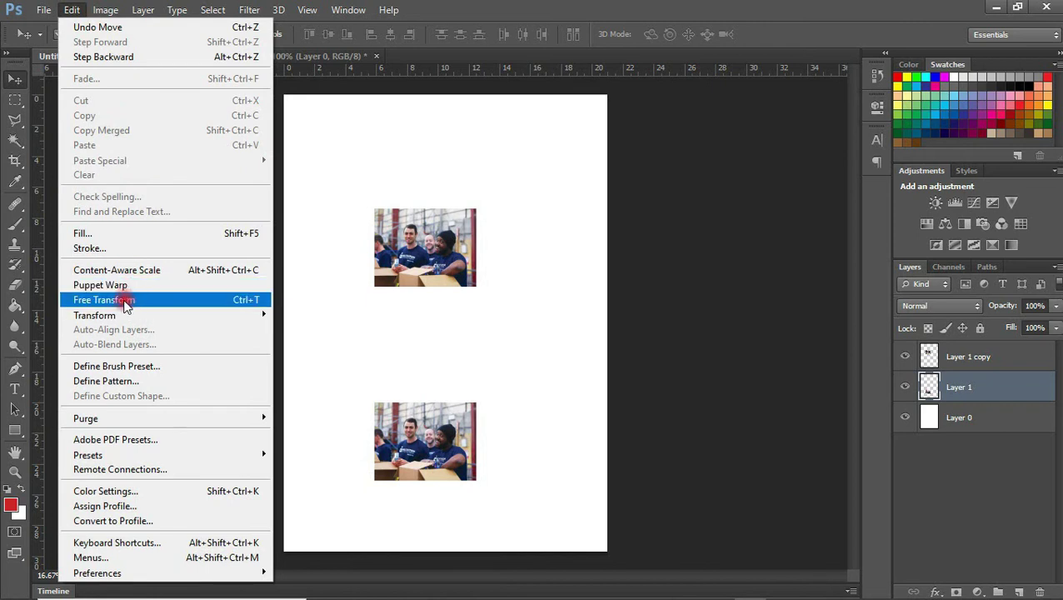
pyautogui.click(132, 300)
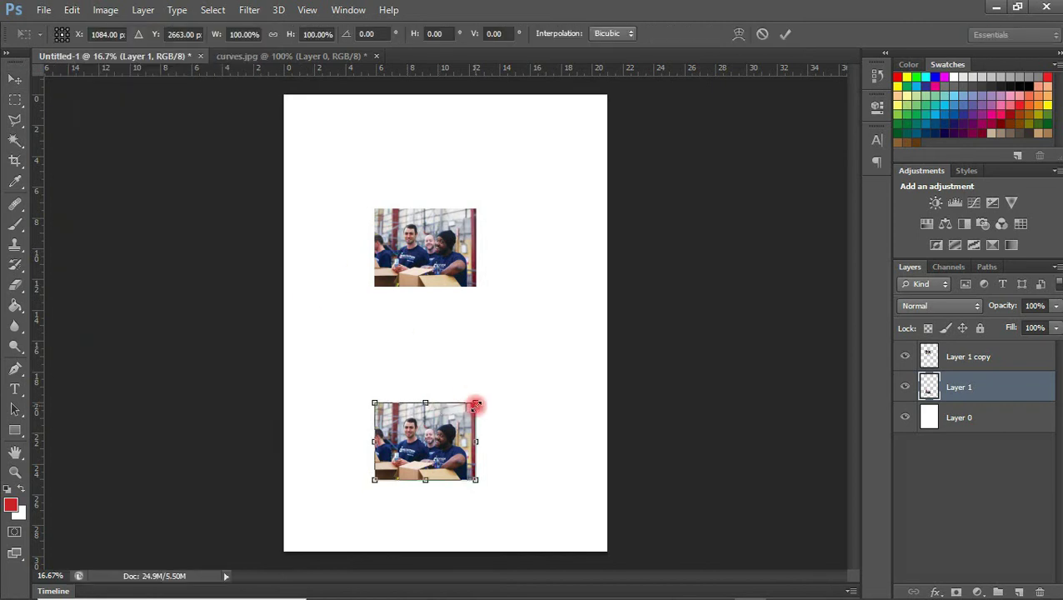
pyautogui.moveTo(475, 406); pyautogui.dragTo(626, 260)
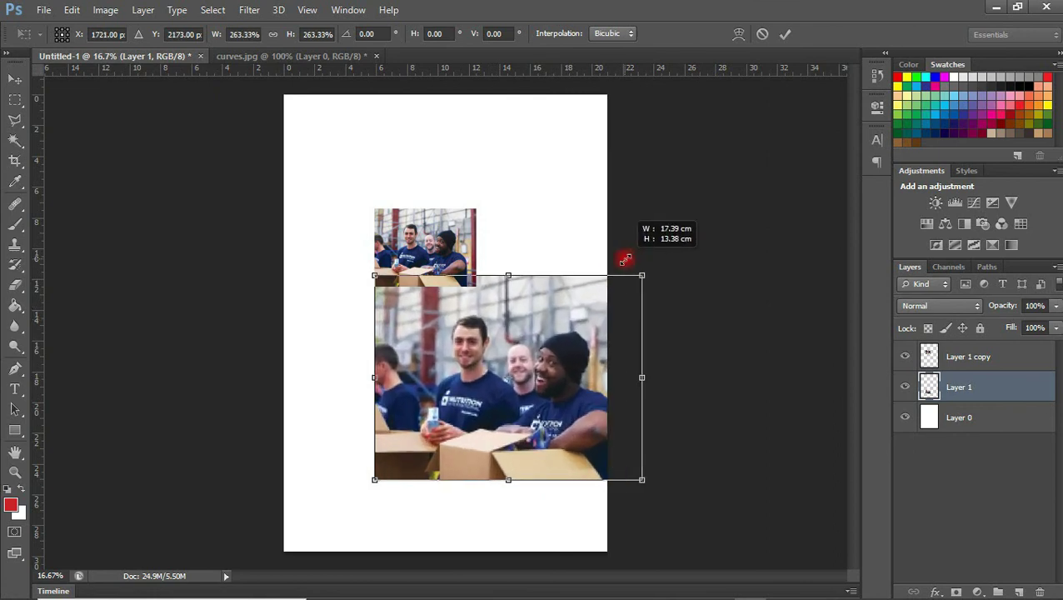
pyautogui.moveTo(575, 338); pyautogui.dragTo(508, 395)
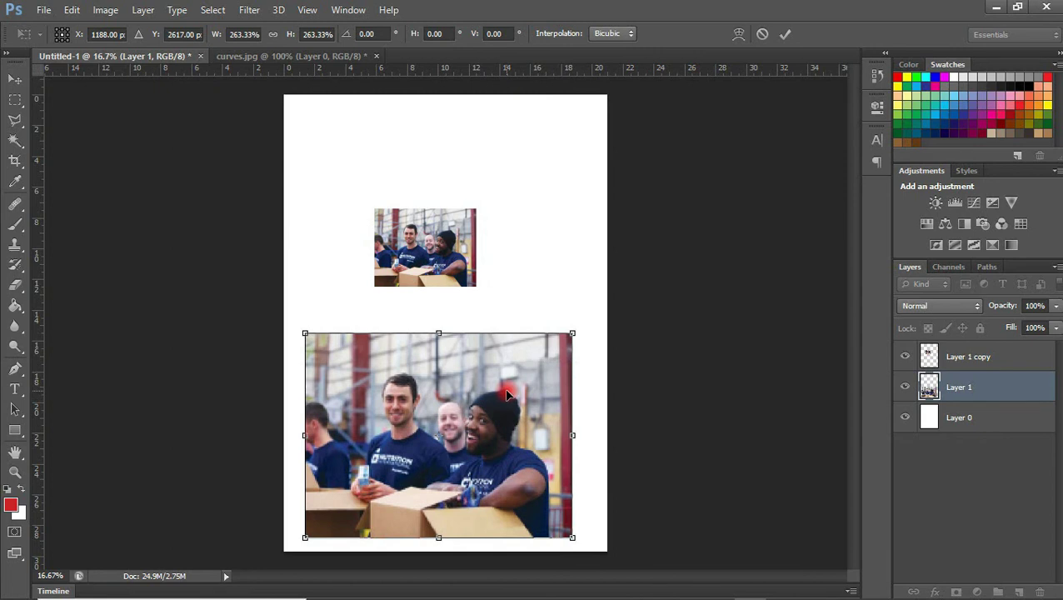
pyautogui.press('Return')
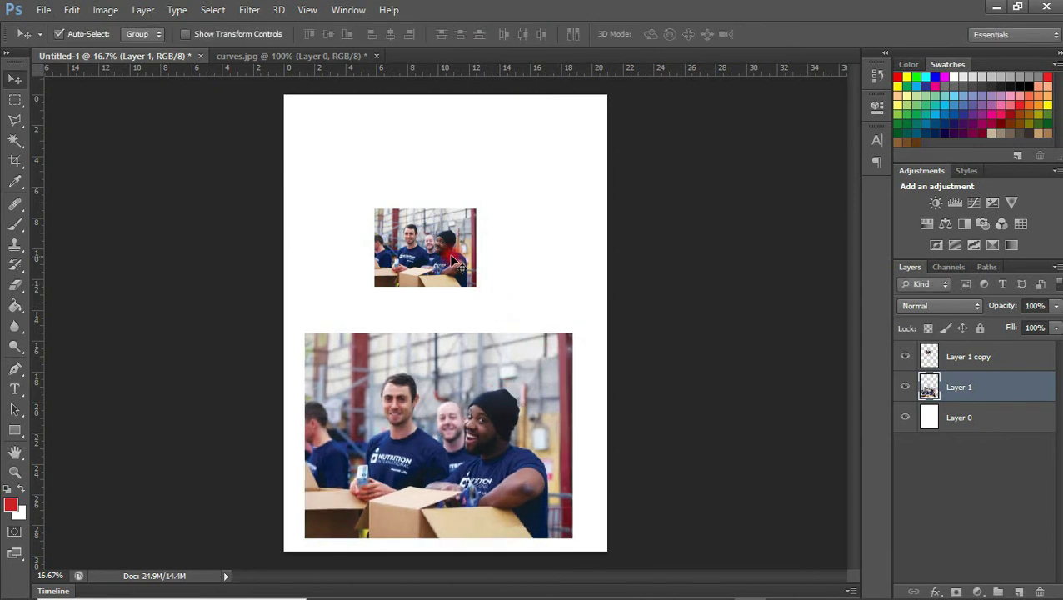
# Step: Enlarge the Layer 1 copy photo with Free Transform to about 245% width and 264% height, placed just above the Layer 1 photo
pyautogui.moveTo(455, 261); pyautogui.dragTo(468, 242)
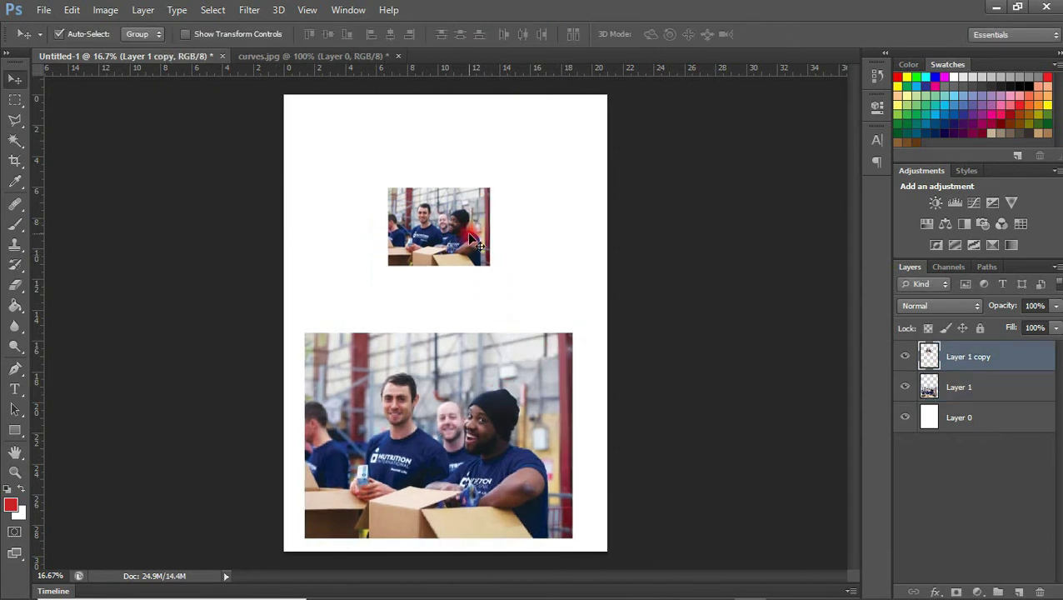
pyautogui.click(72, 11)
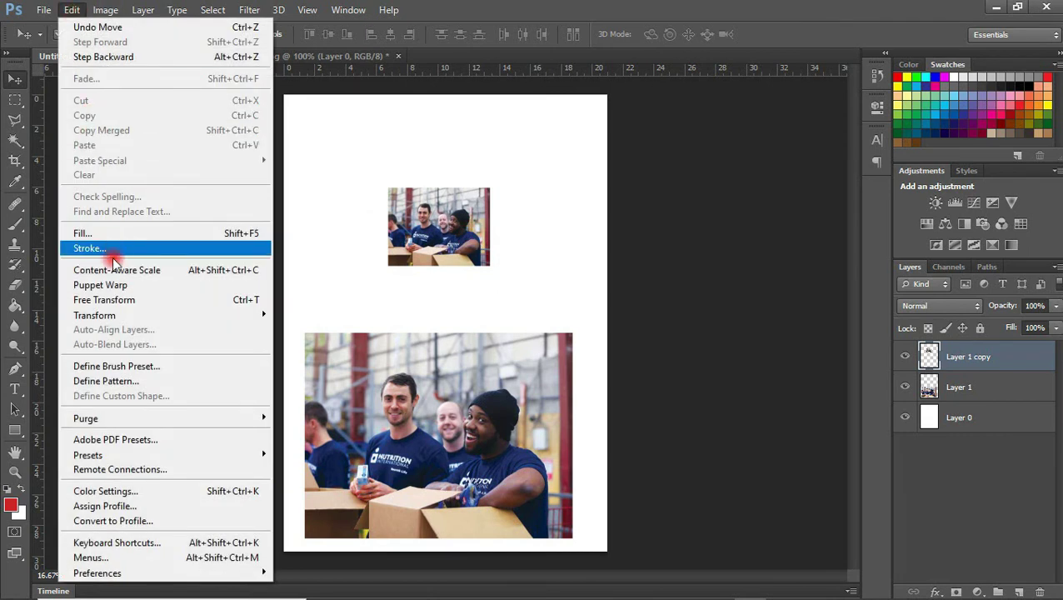
pyautogui.click(147, 305)
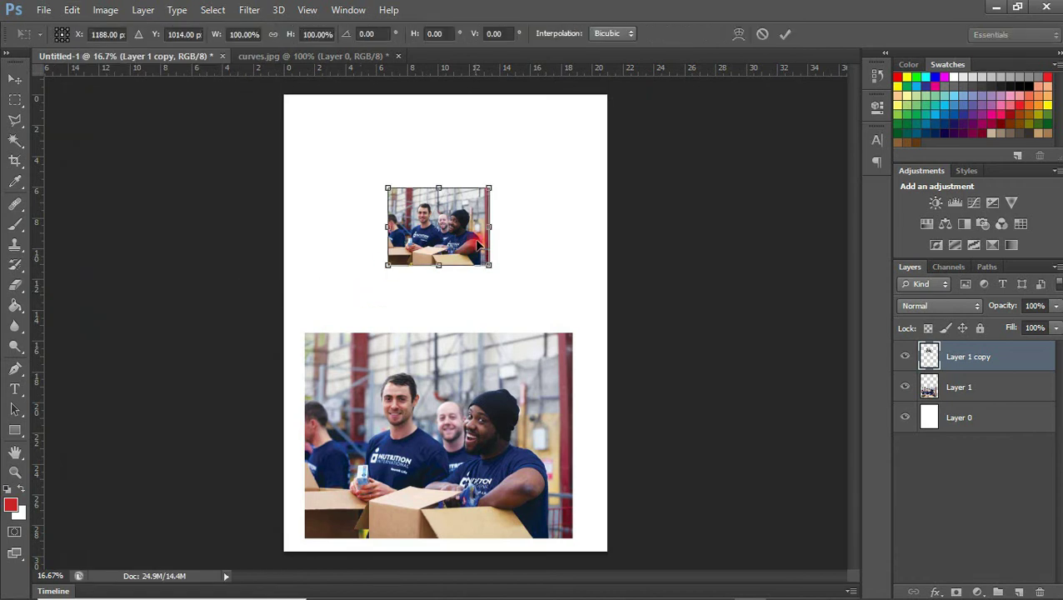
pyautogui.moveTo(488, 188); pyautogui.dragTo(597, 95)
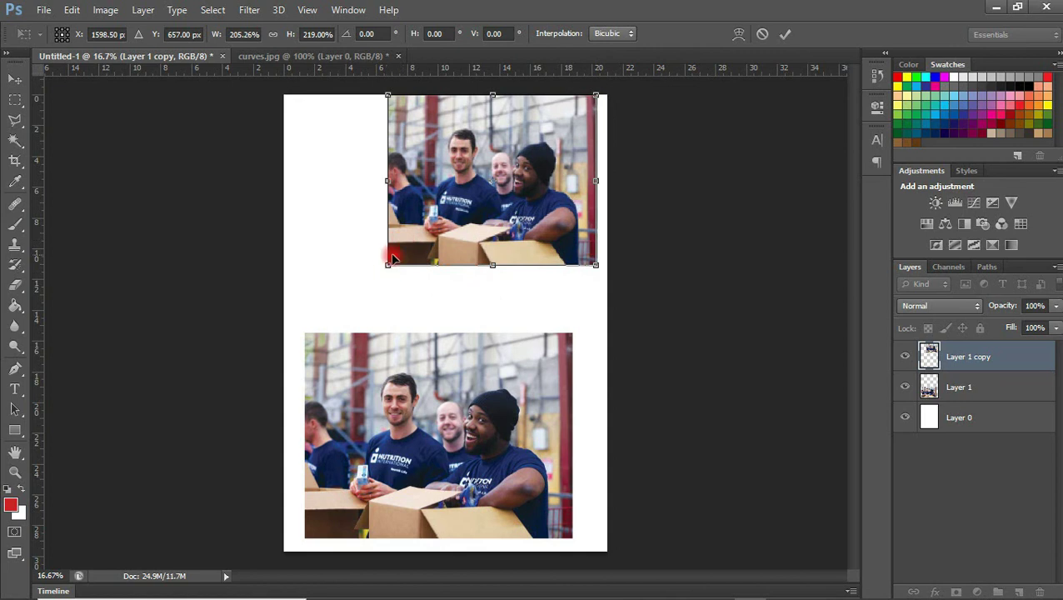
pyautogui.moveTo(490, 153); pyautogui.dragTo(426, 210)
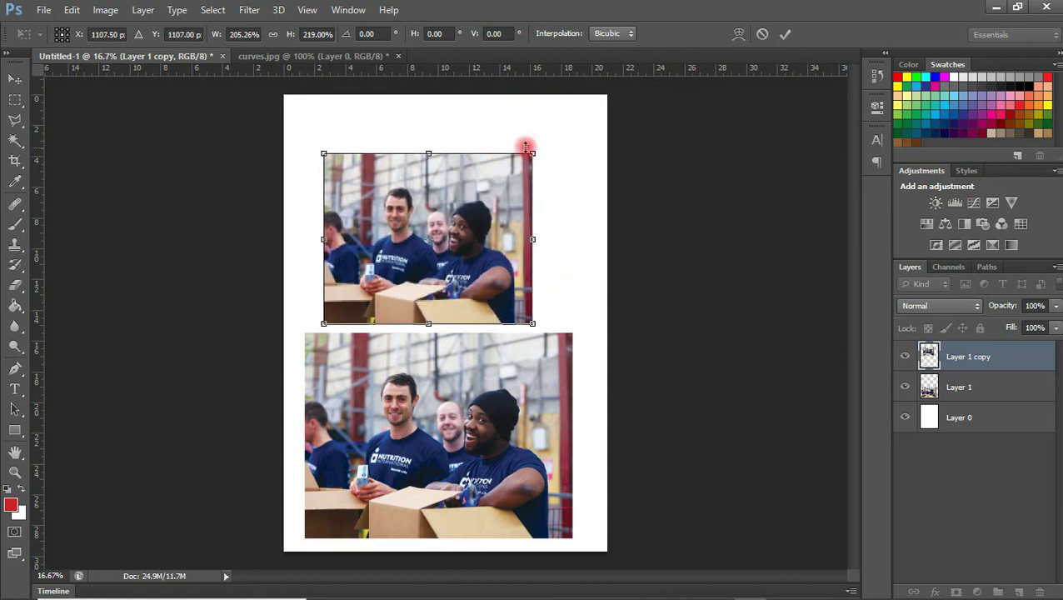
pyautogui.moveTo(532, 150); pyautogui.dragTo(574, 117)
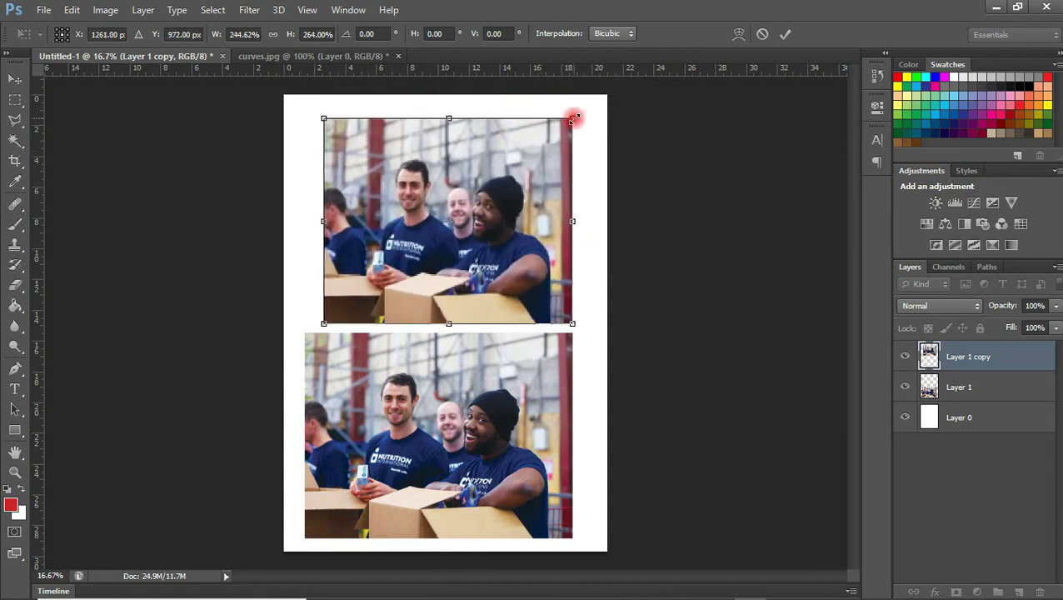
pyautogui.press('Return')
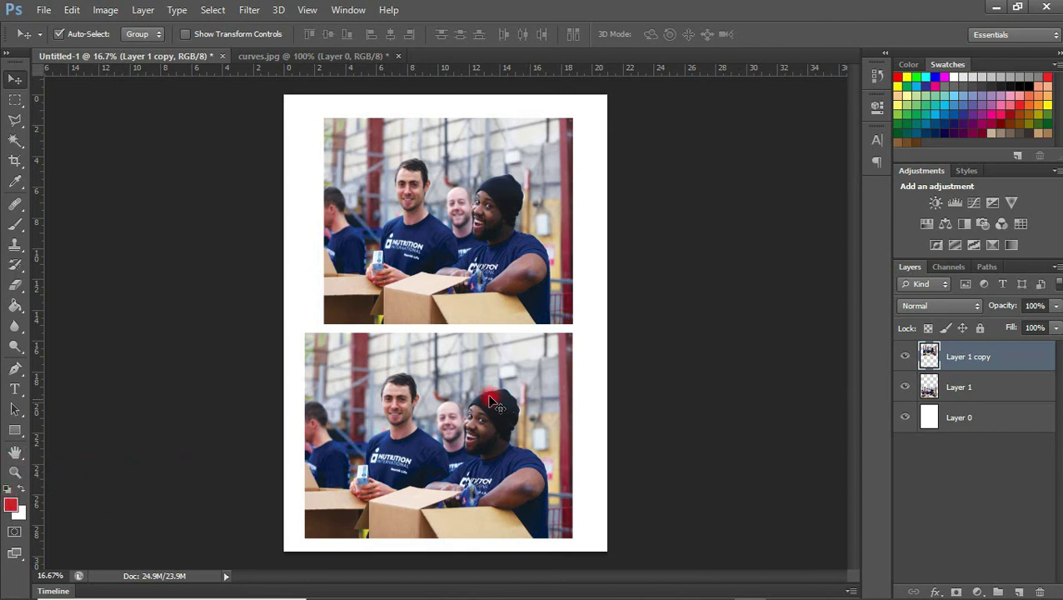
# Step: Hide Layer 1 copy and Layer 1 so that only the white Layer 0 shows
pyautogui.click(904, 357)
pyautogui.click(905, 388)
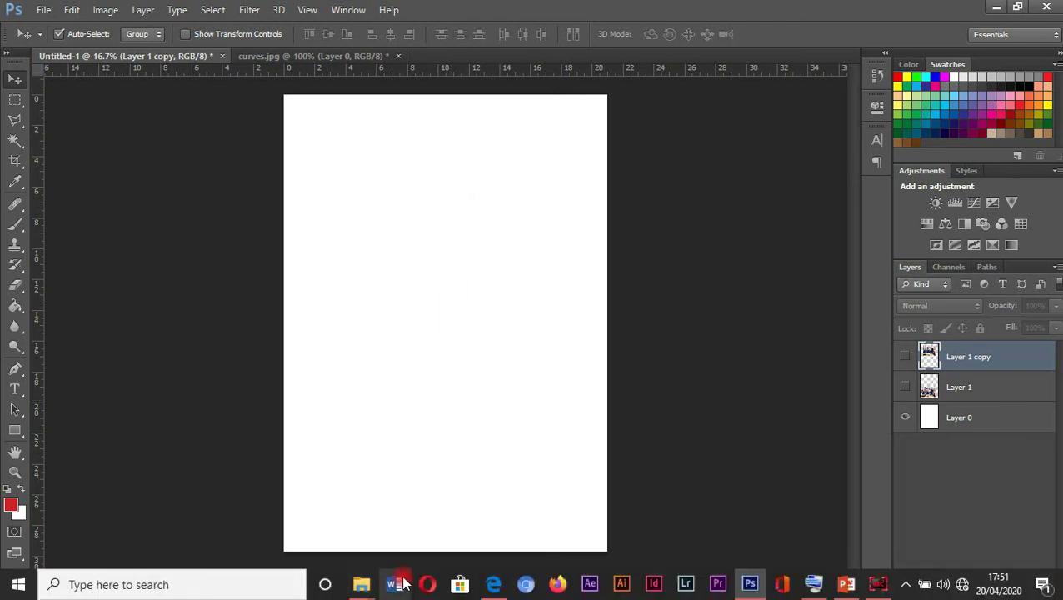
# Step: Import the Classy-point-toe lady block-heeled shoes image from the Adobe Photoshop folder in File Explorer onto the Untitled-1 page
pyautogui.moveTo(363, 588)
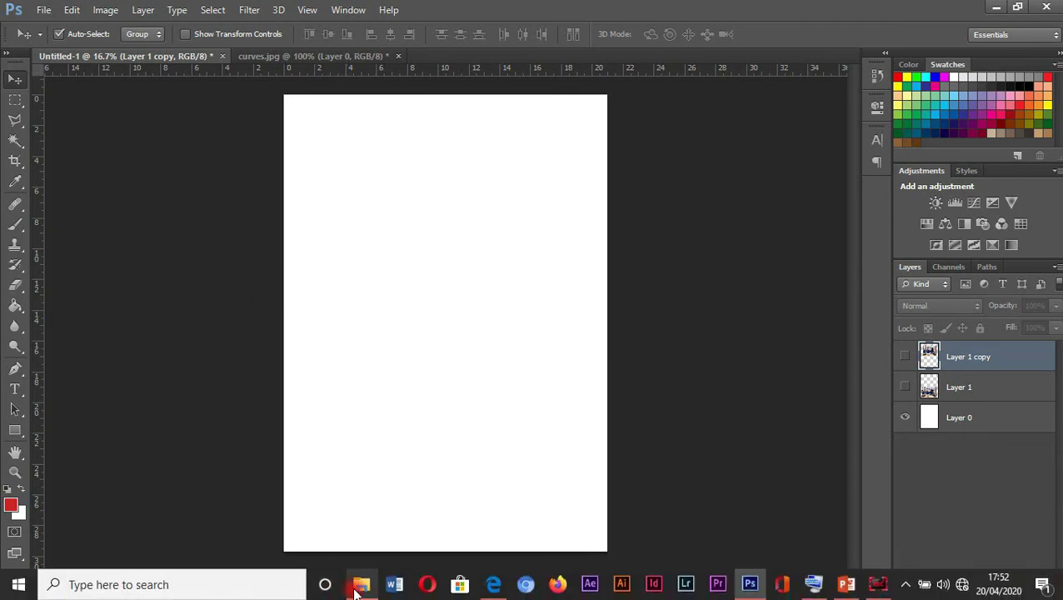
pyautogui.click(361, 586)
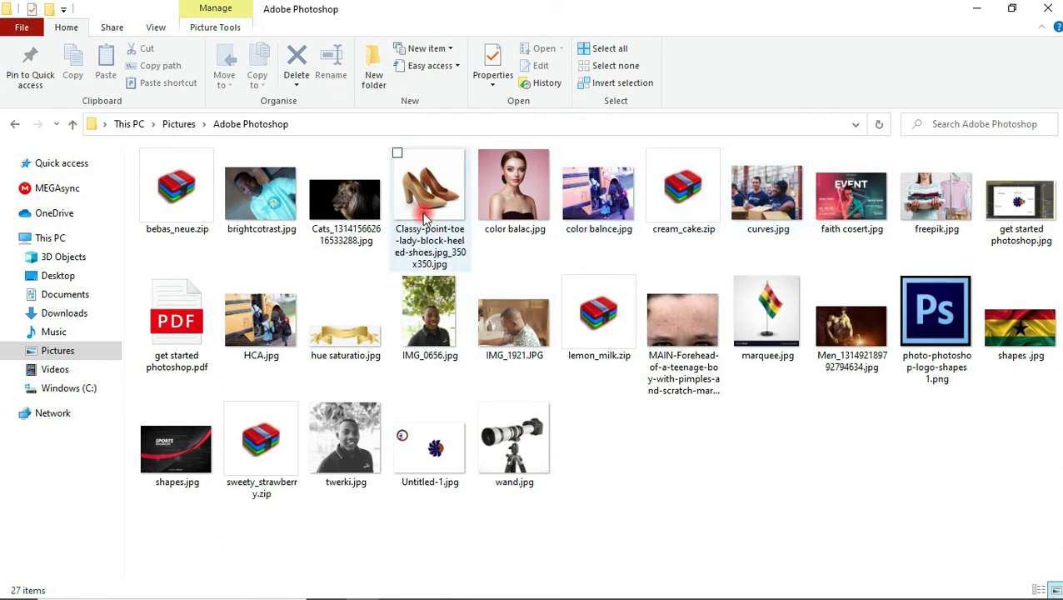
pyautogui.moveTo(425, 179); pyautogui.dragTo(529, 265)
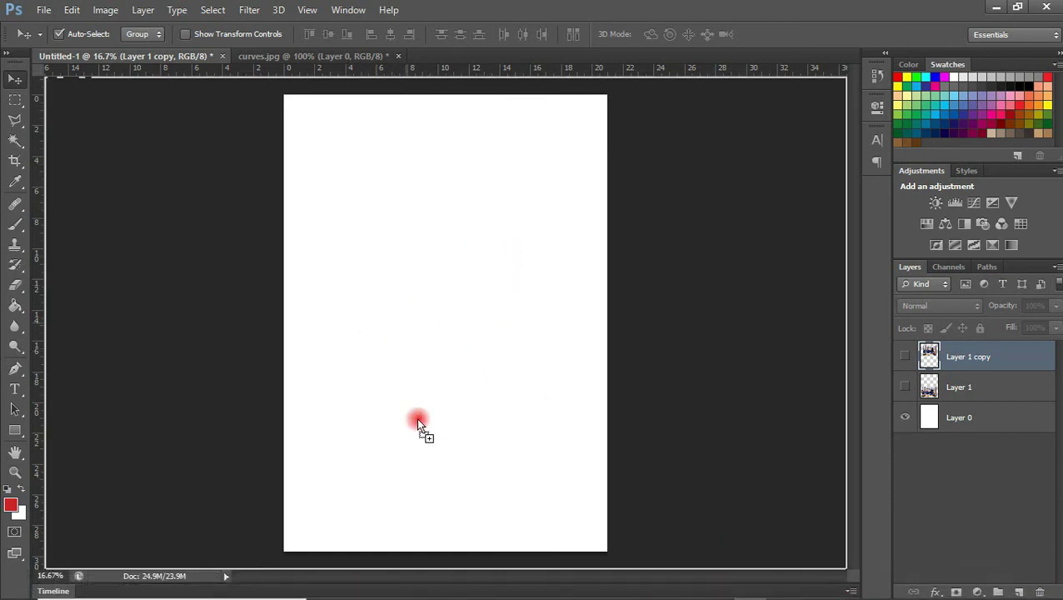
pyautogui.moveTo(433, 348); pyautogui.dragTo(428, 339)
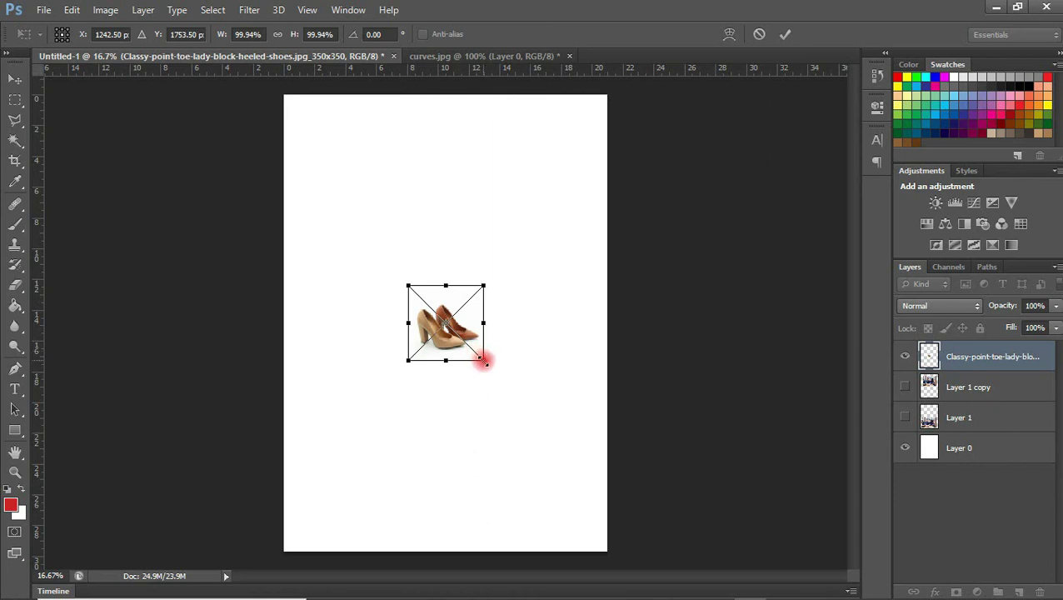
# Step: Enlarge the placed shoes image to nearly two thirds of the page width, commit it, and move it to the page's middle
pyautogui.moveTo(483, 360); pyautogui.dragTo(577, 519)
pyautogui.press('Return')
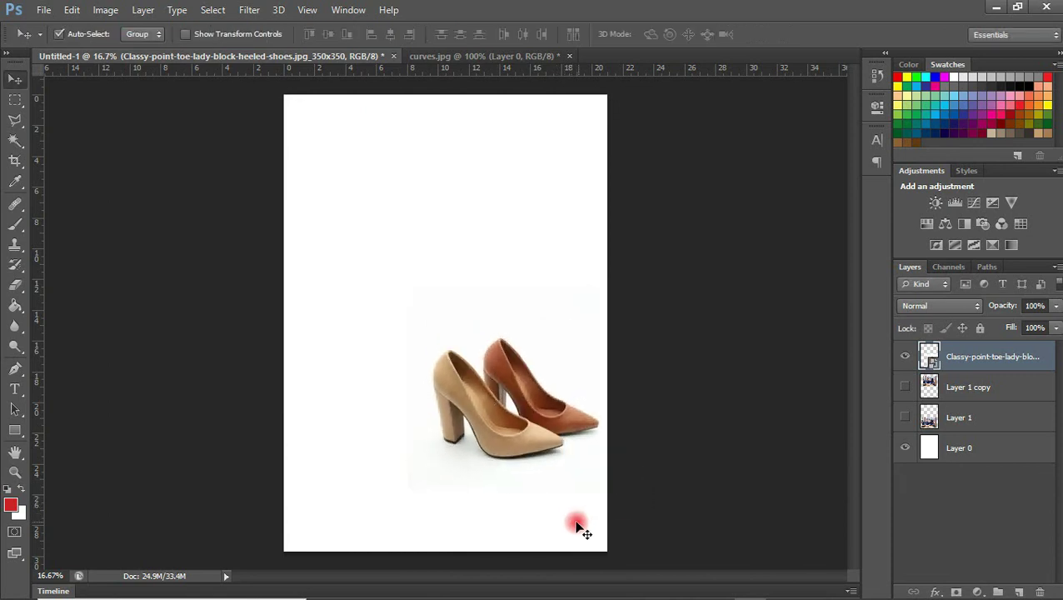
pyautogui.moveTo(541, 450); pyautogui.dragTo(470, 393)
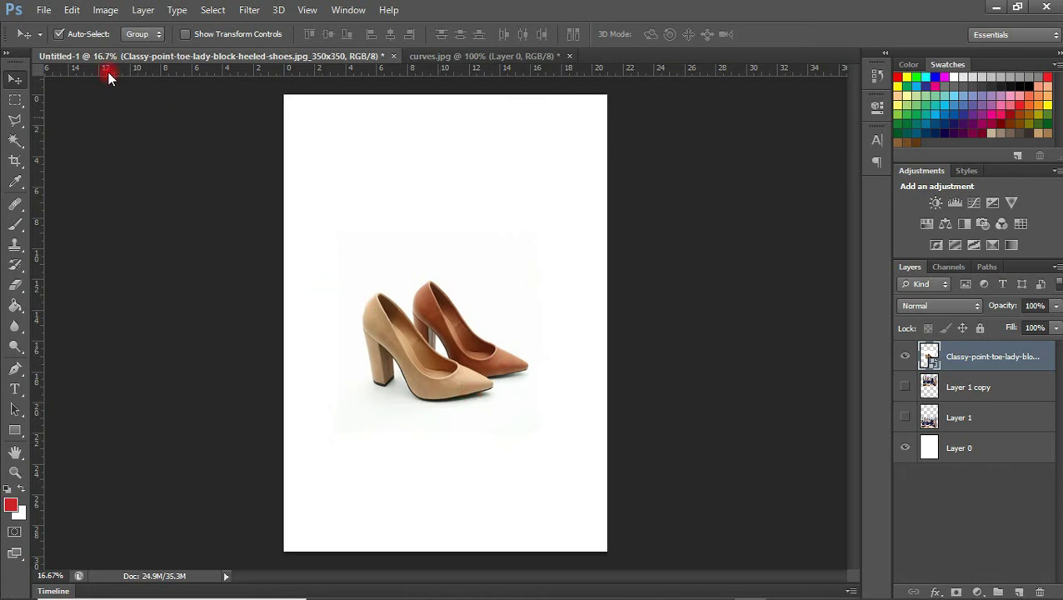
# Step: Place IMG_1921.JPG from the Adobe Photoshop folder into the document with the Place command
pyautogui.click(44, 10)
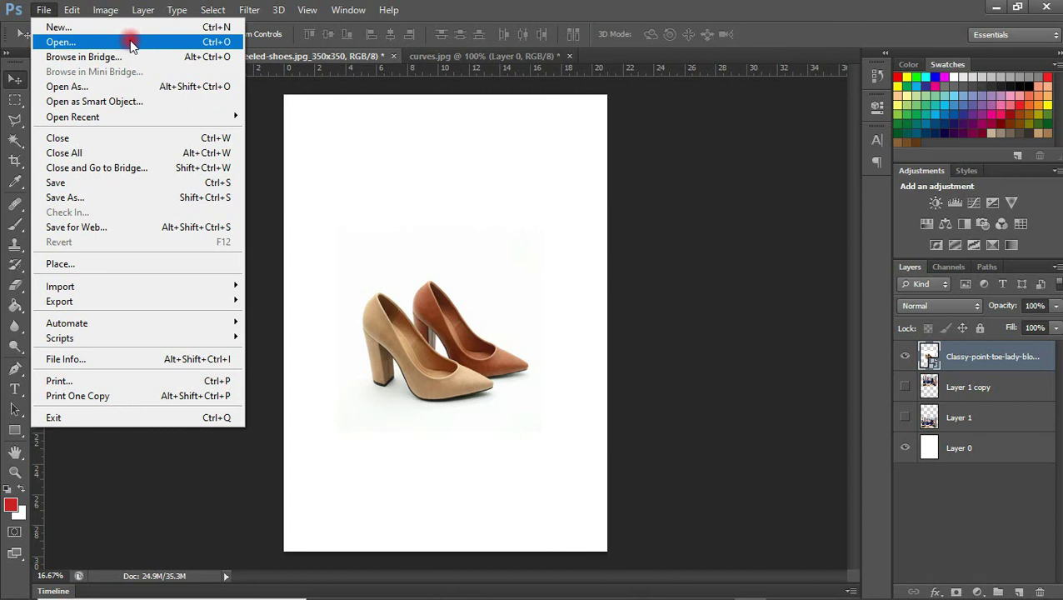
pyautogui.click(74, 264)
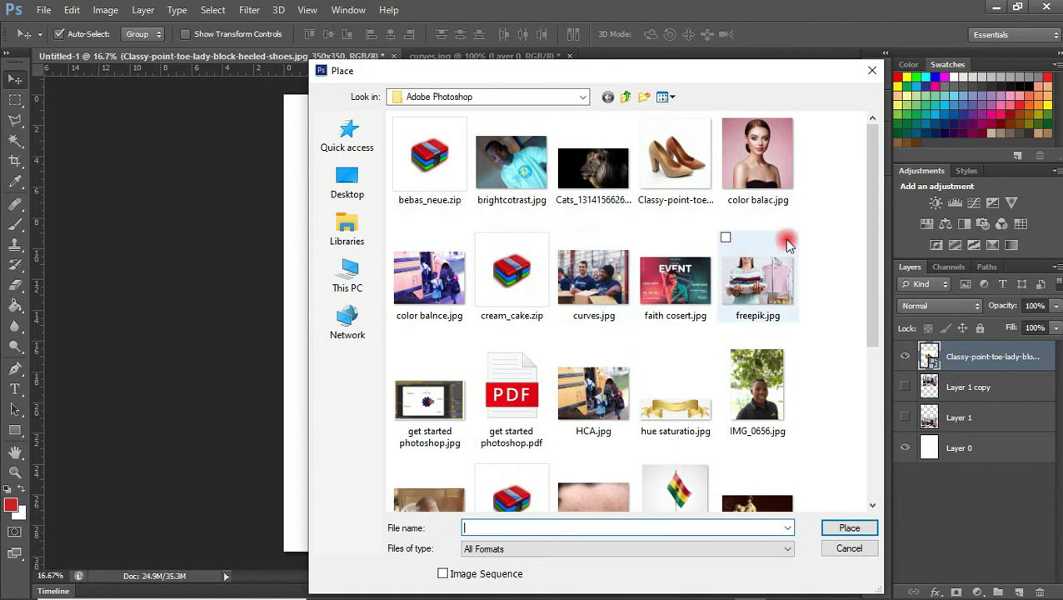
pyautogui.moveTo(873, 217); pyautogui.dragTo(874, 271)
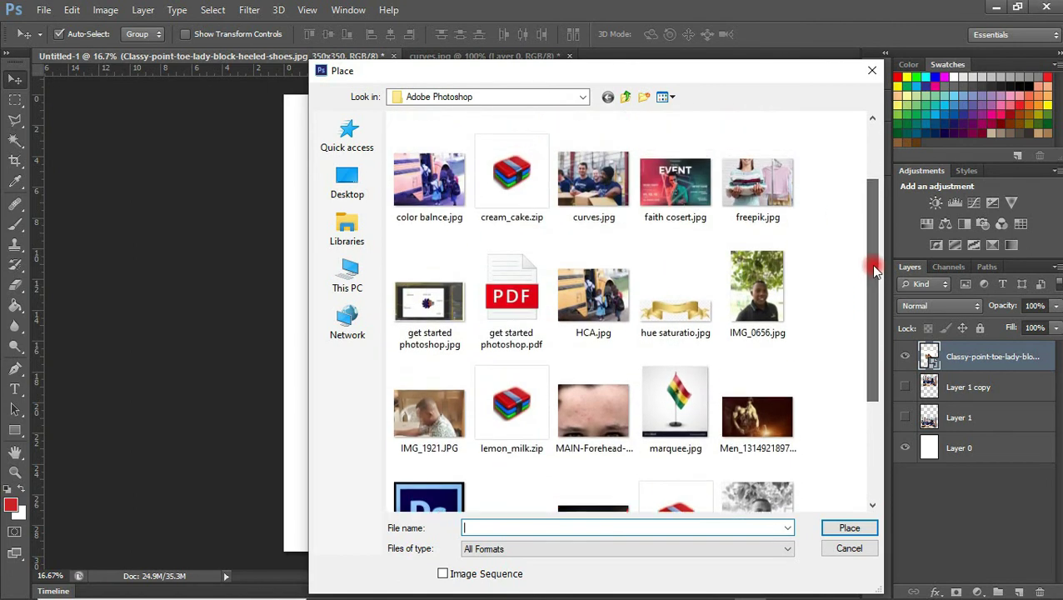
pyautogui.click(409, 427)
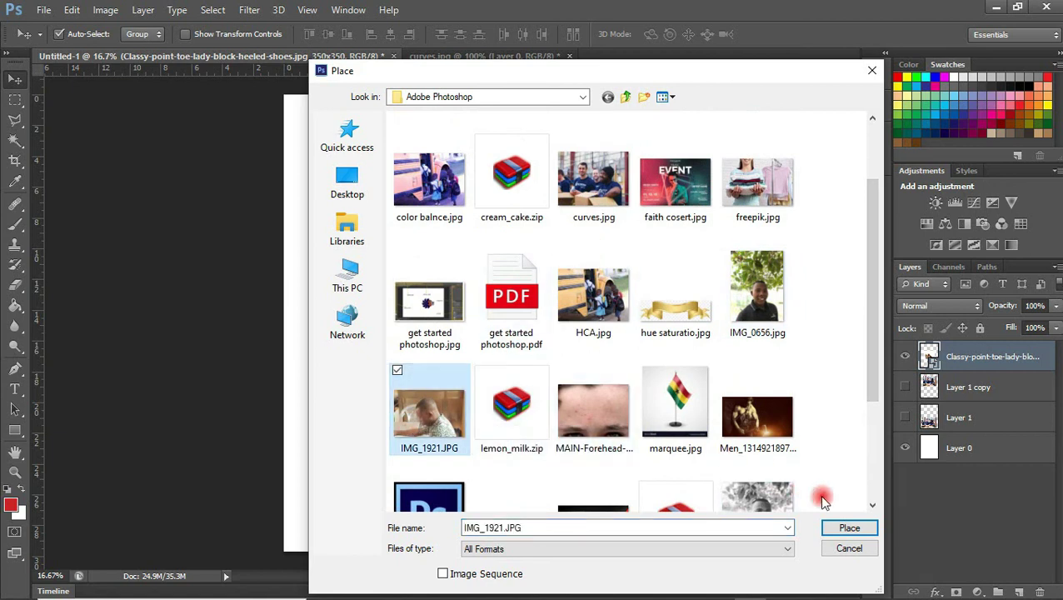
pyautogui.click(833, 529)
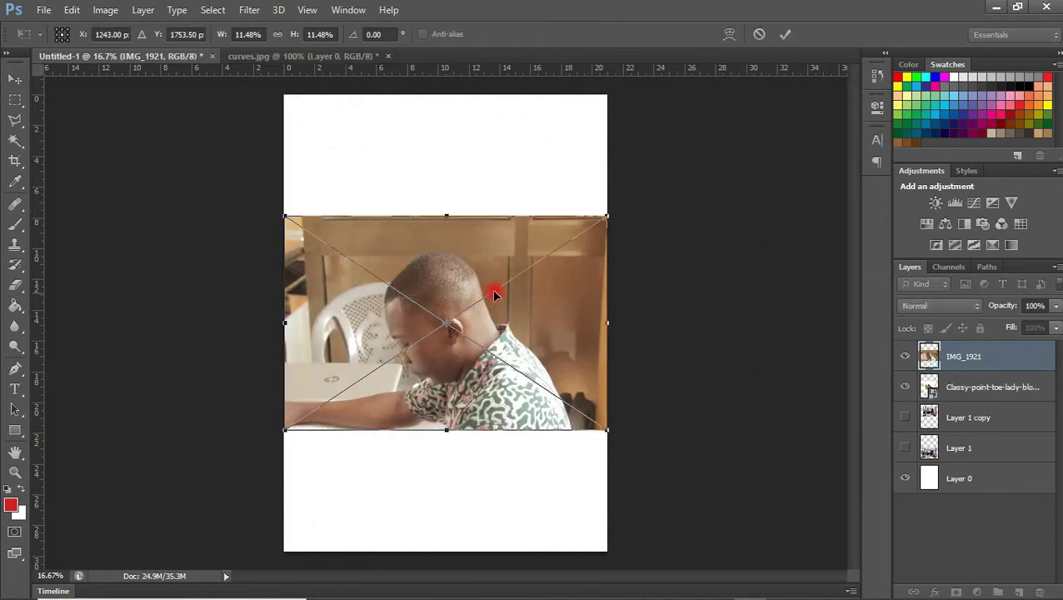
# Step: Commit the IMG_1921 photo and move it up against the page's top edge, above the shoes
pyautogui.moveTo(501, 291); pyautogui.dragTo(514, 201)
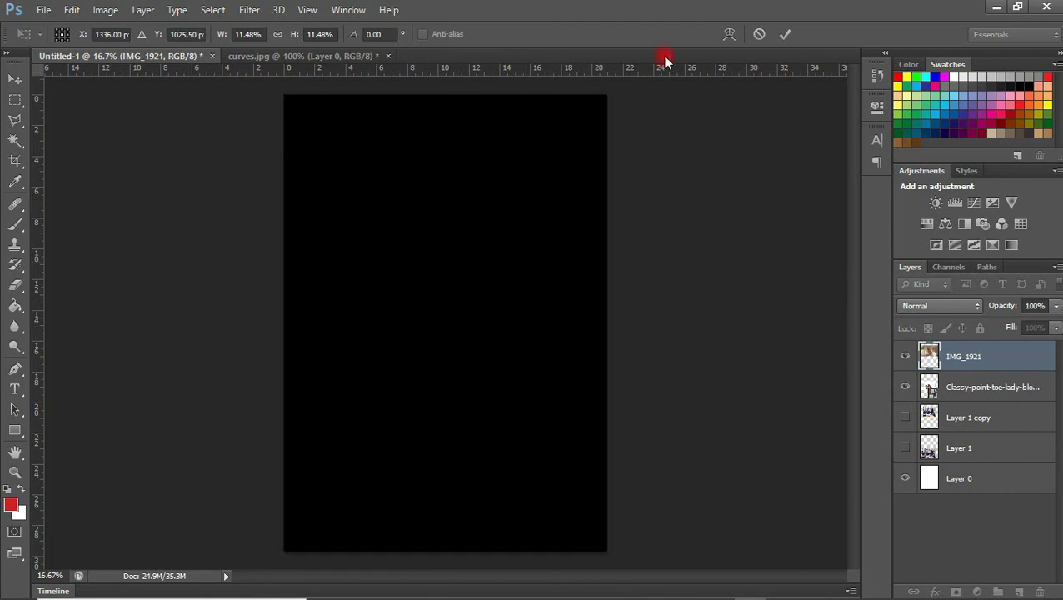
pyautogui.click(785, 35)
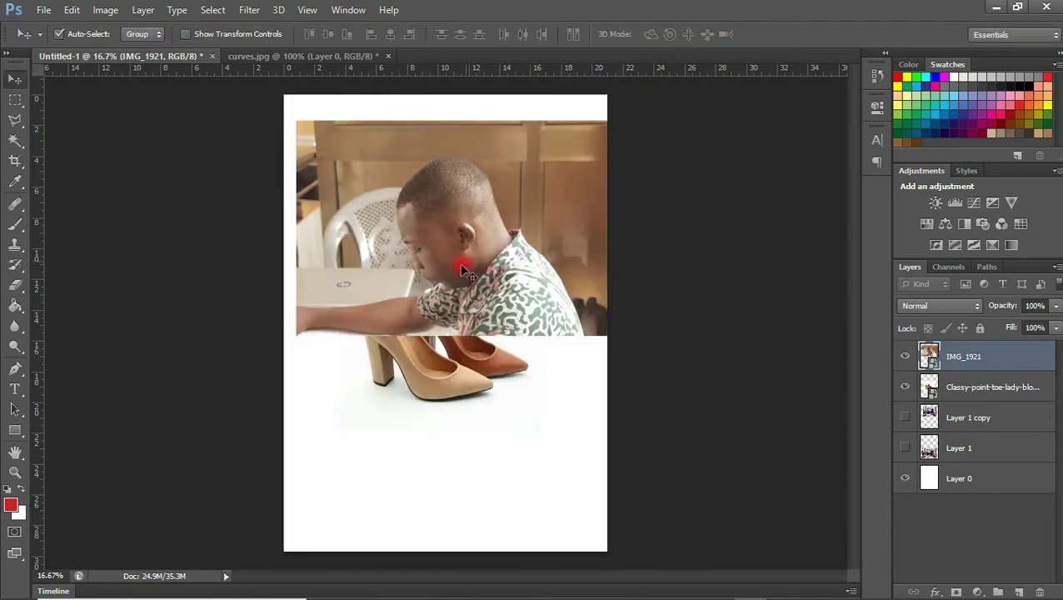
pyautogui.moveTo(420, 200); pyautogui.dragTo(427, 179)
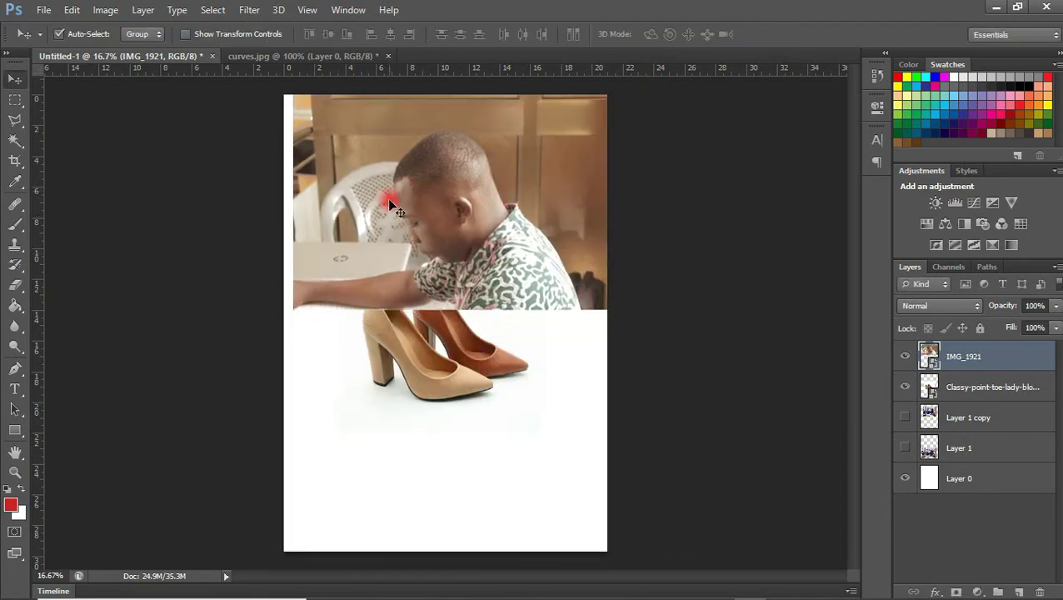
pyautogui.click(44, 10)
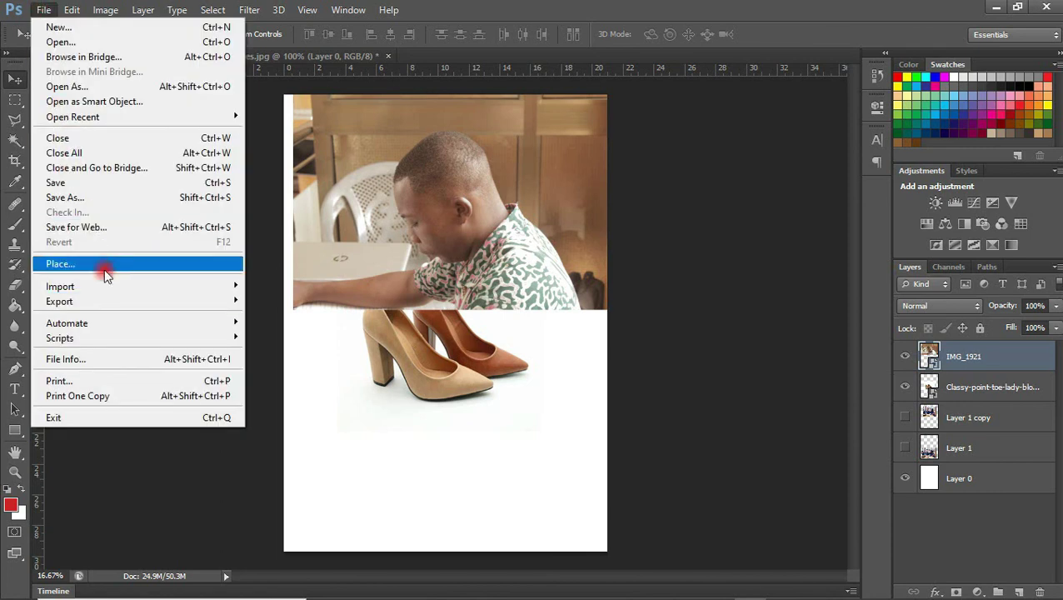
pyautogui.moveTo(114, 288)
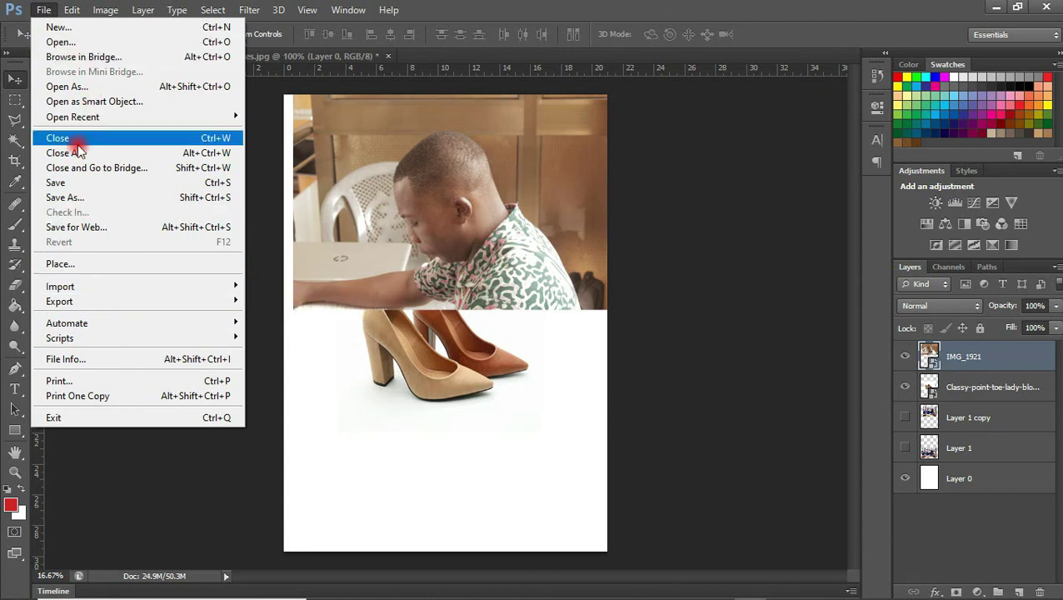
pyautogui.moveTo(79, 286)
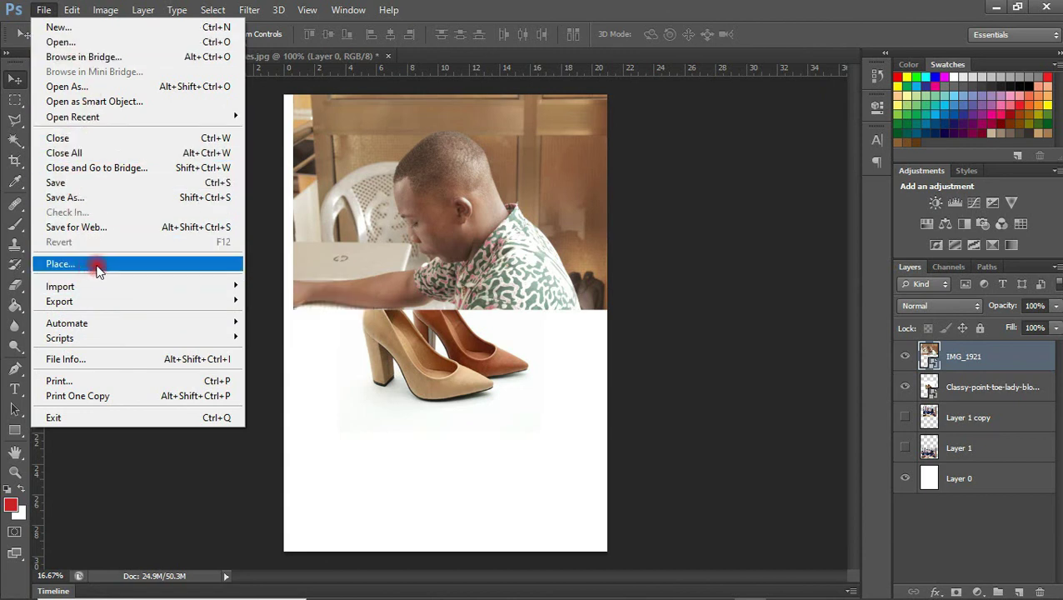
# Step: Try to import the shoes image once more from File Explorer onto the Untitled-1 page
pyautogui.moveTo(396, 596)
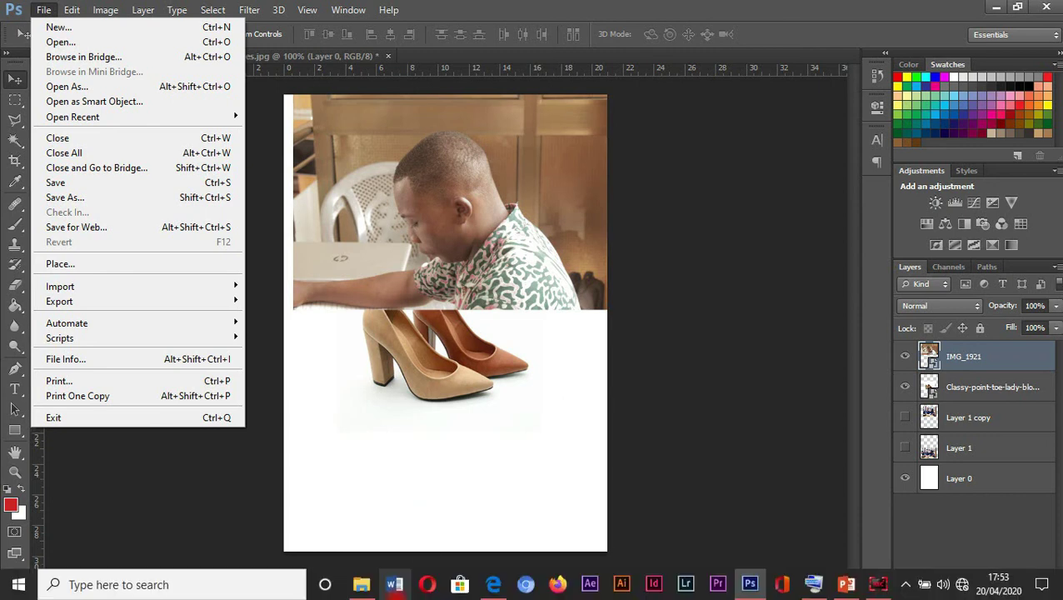
pyautogui.click(362, 586)
pyautogui.moveTo(458, 242); pyautogui.dragTo(454, 458)
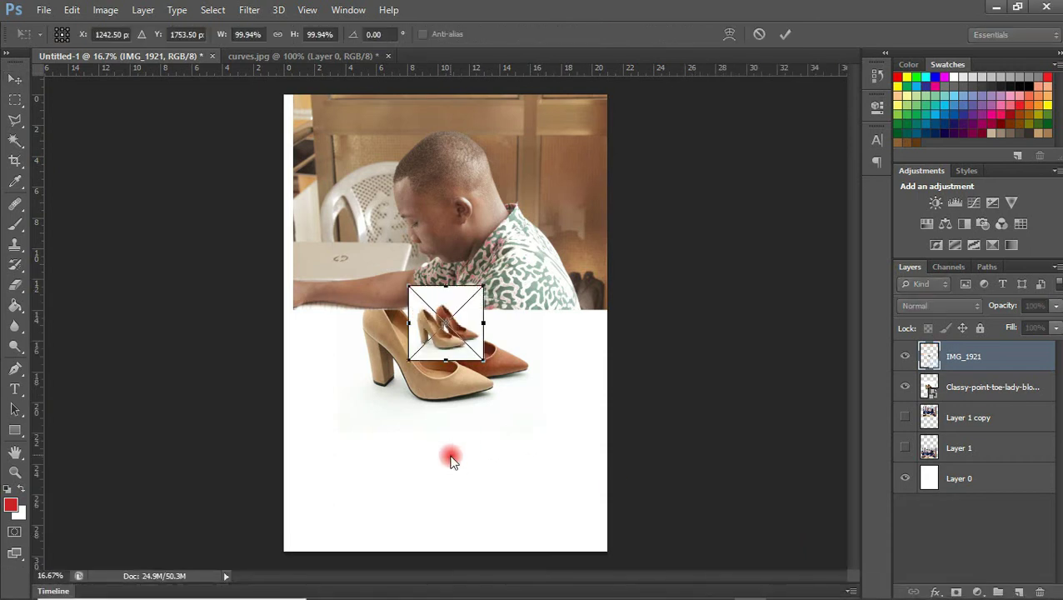
pyautogui.press('Return')
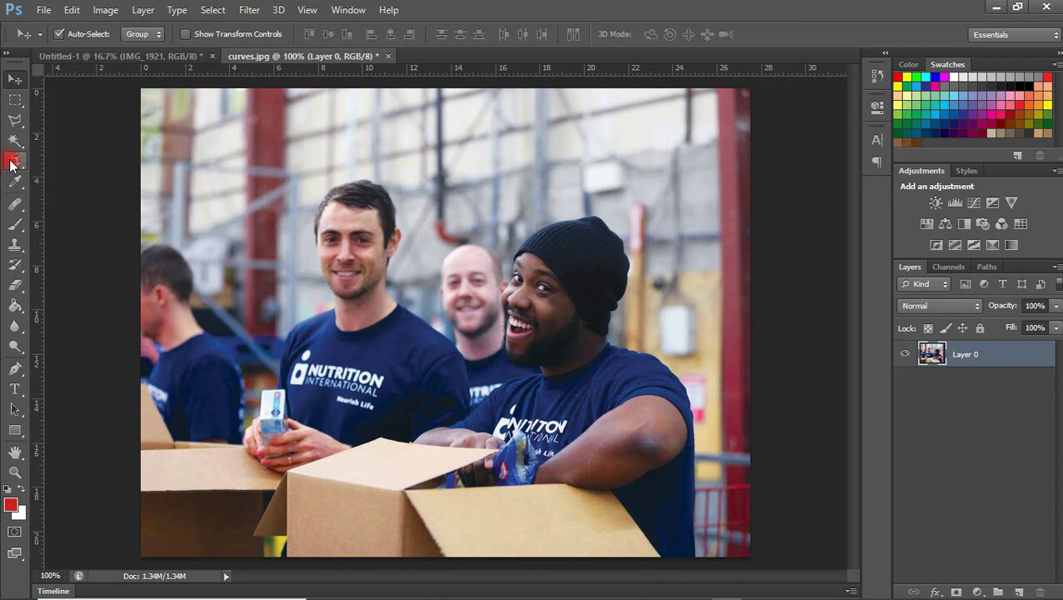
# Step: Crop curves.jpg freehand with the Crop tool from its upper-left and lower-right corners, and undo the crop
pyautogui.click(11, 162)
pyautogui.moveTo(27, 164); pyautogui.dragTo(81, 162)
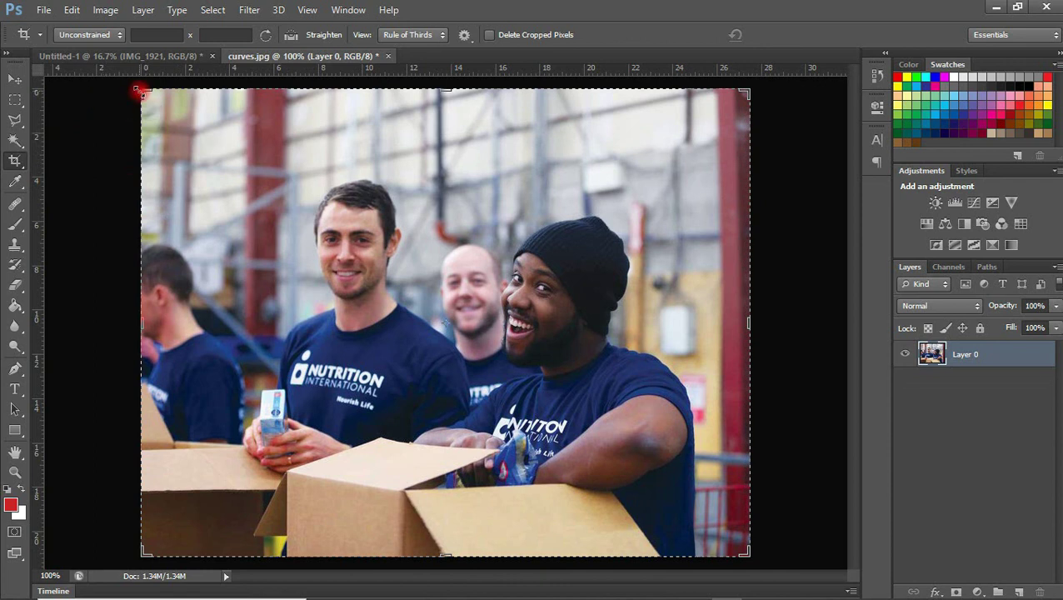
pyautogui.moveTo(140, 90); pyautogui.dragTo(155, 146)
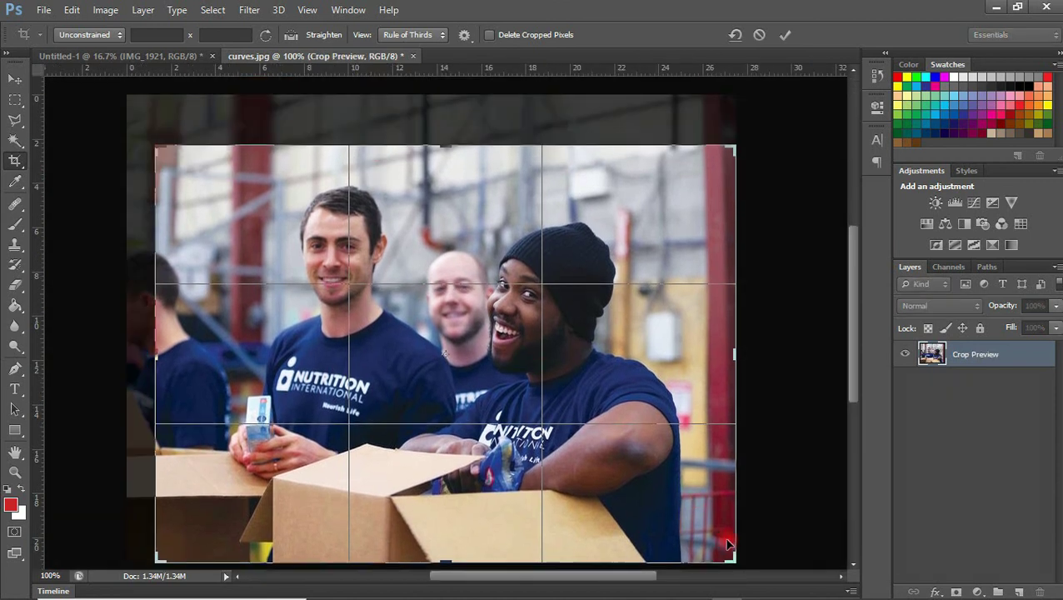
pyautogui.moveTo(734, 560); pyautogui.dragTo(692, 535)
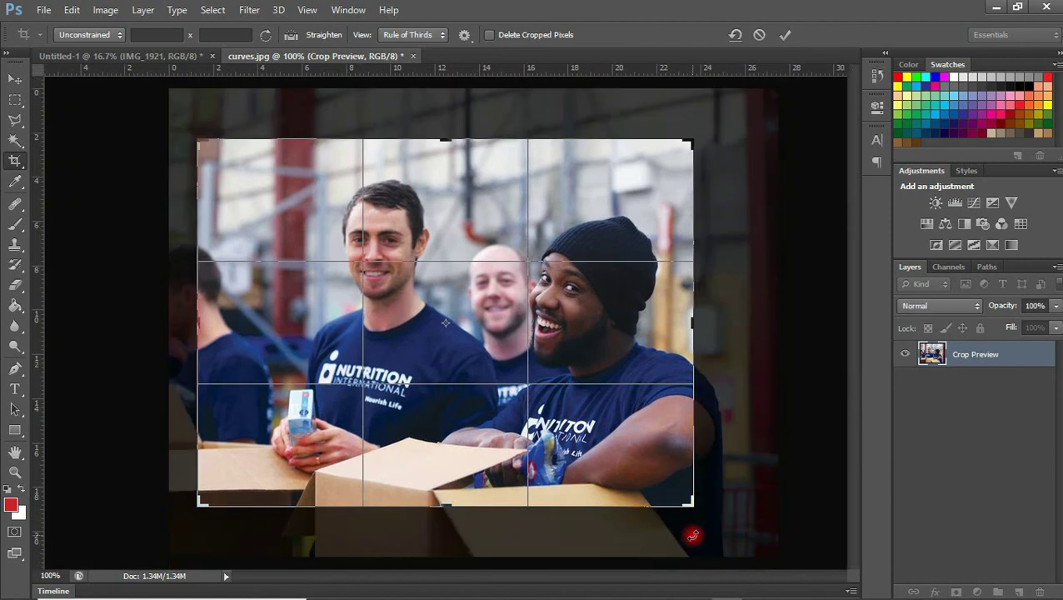
pyautogui.press('Return')
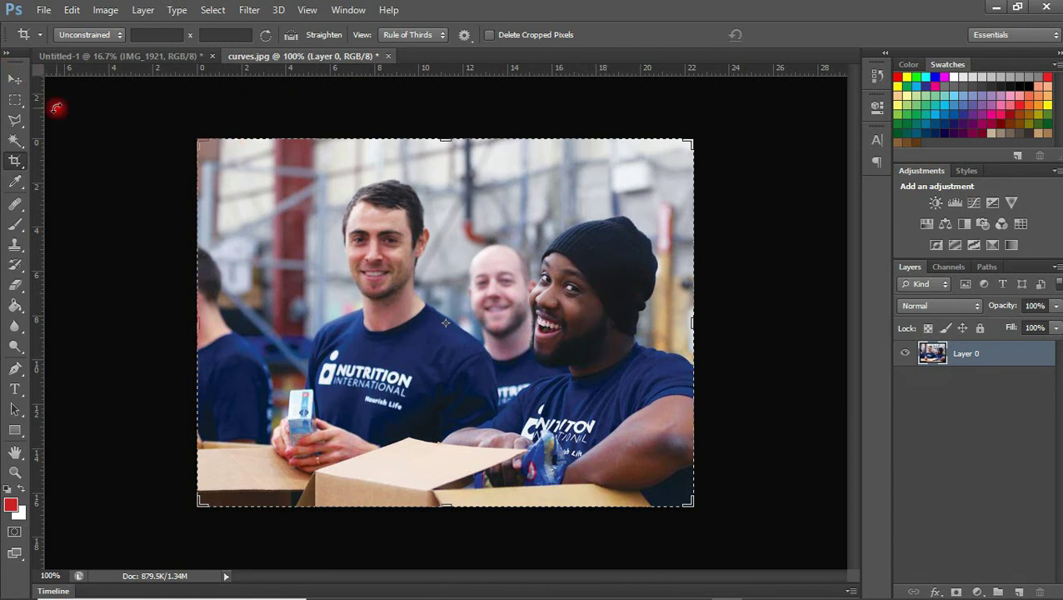
pyautogui.hotkey('ctrl', 'z')
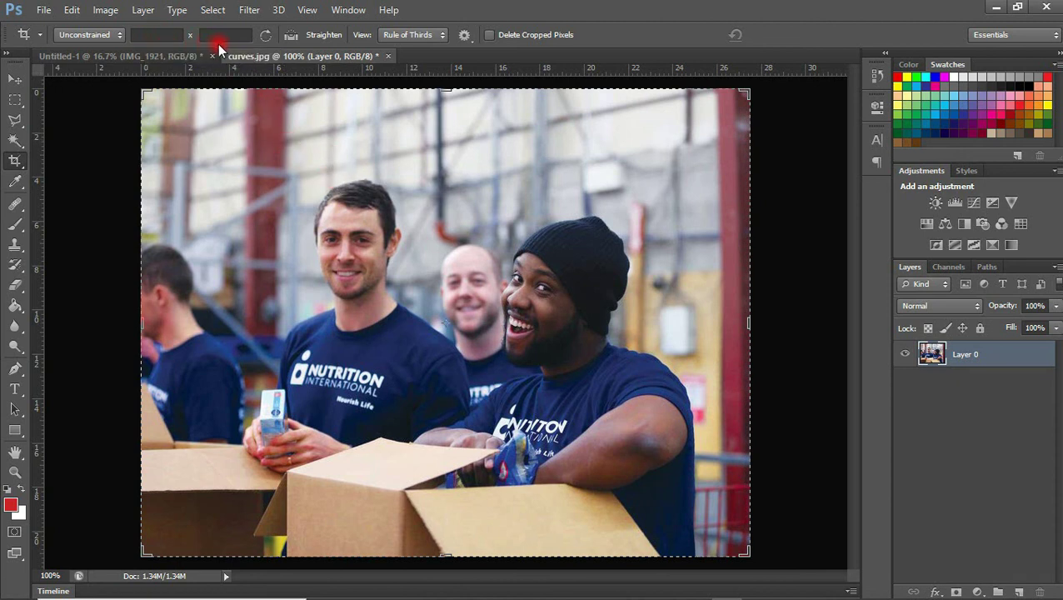
# Step: Crop curves.jpg with a custom setting of 600 px by 500 px
pyautogui.click(151, 35)
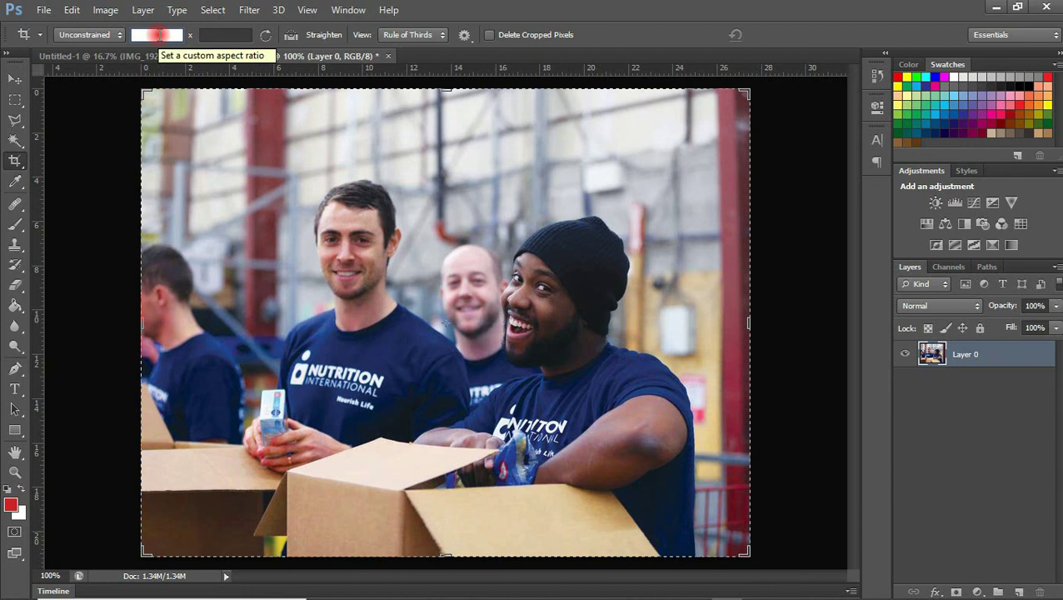
pyautogui.write('600')
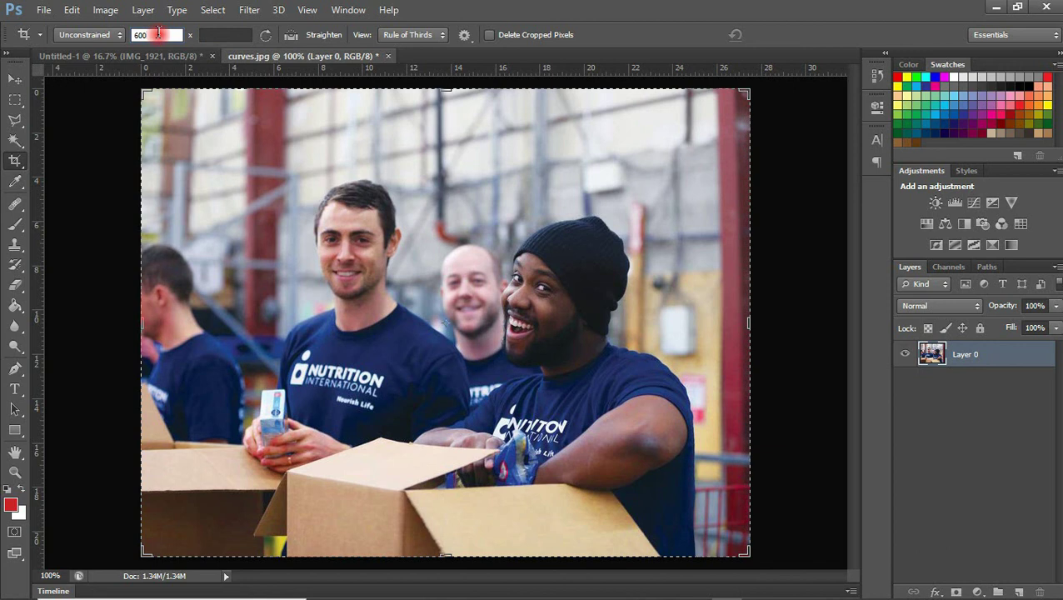
pyautogui.press('Tab')
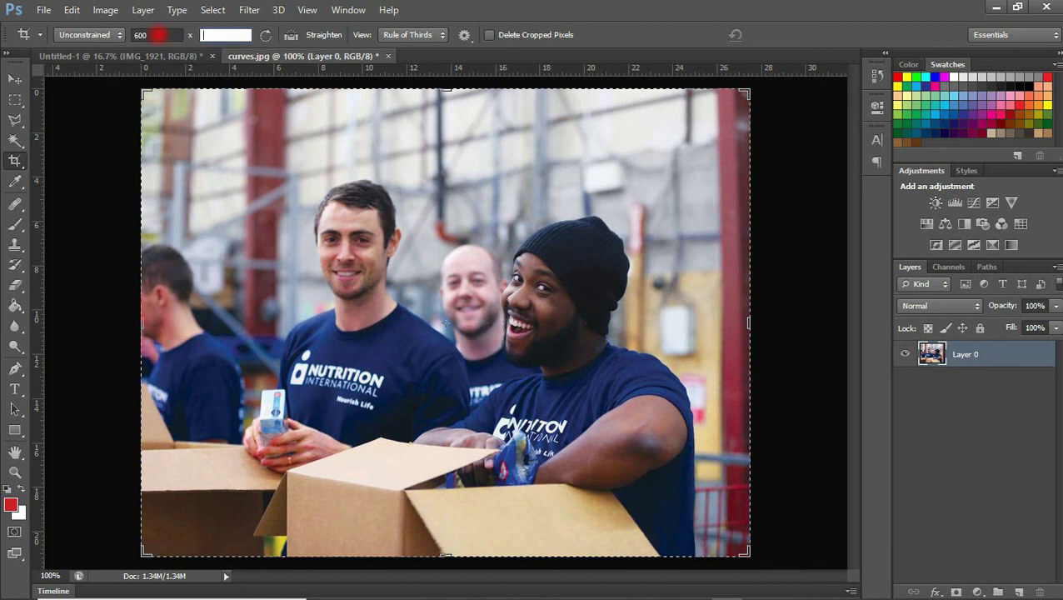
pyautogui.write('500')
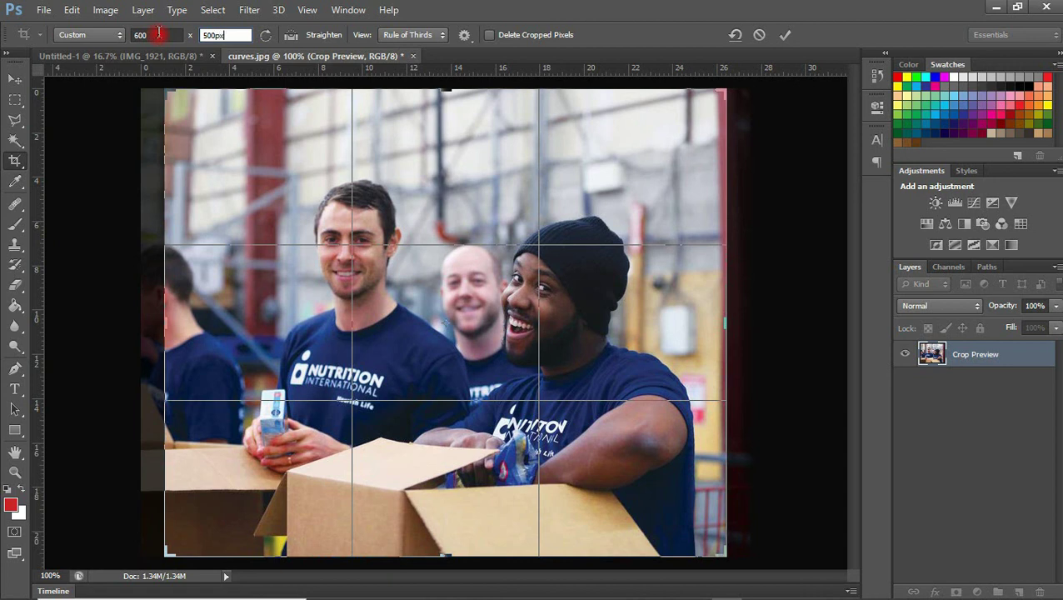
pyautogui.click(157, 35)
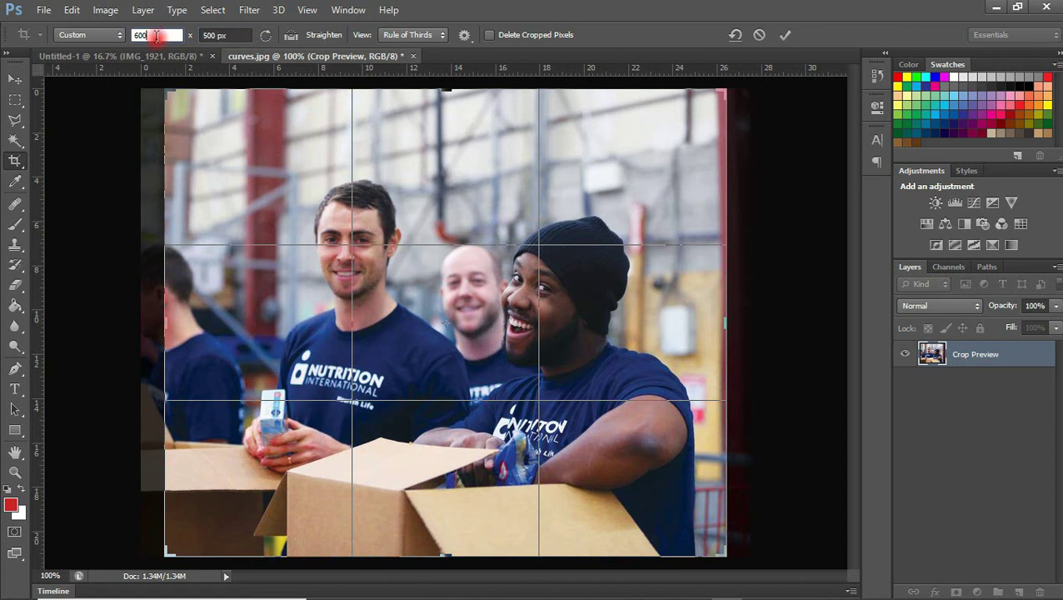
pyautogui.write('px')
pyautogui.press('Return')
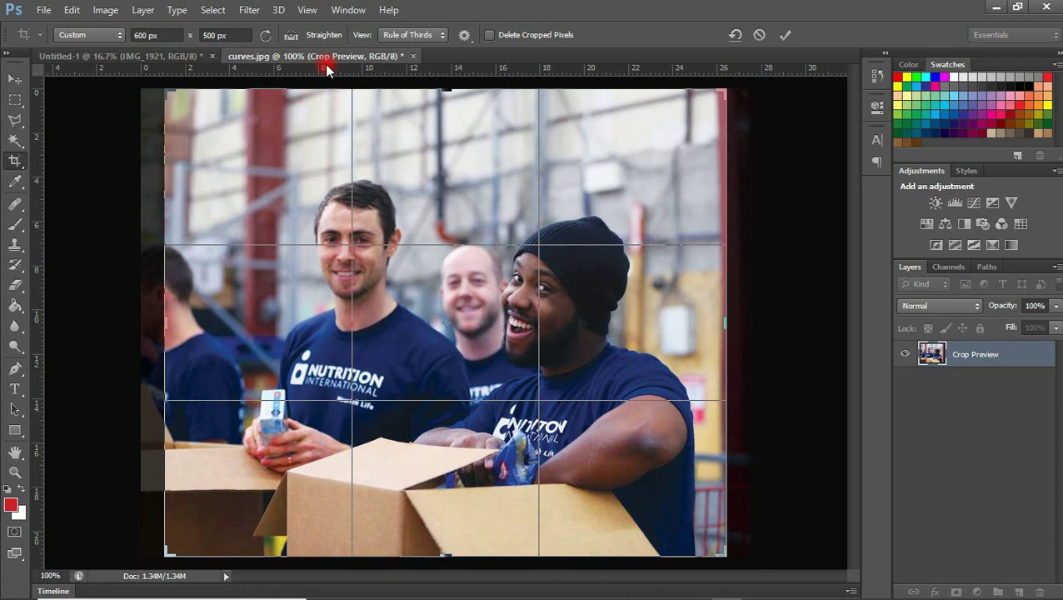
pyautogui.press('Return')
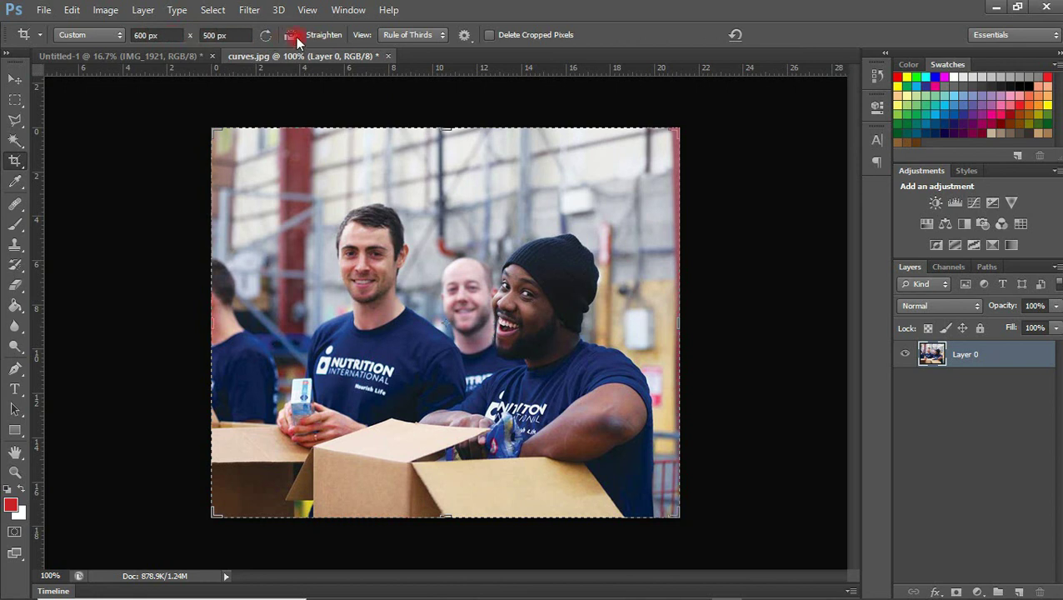
# Step: Set the crop overlay view to Grid and show it on the cropped curves.jpg photo
pyautogui.click(421, 35)
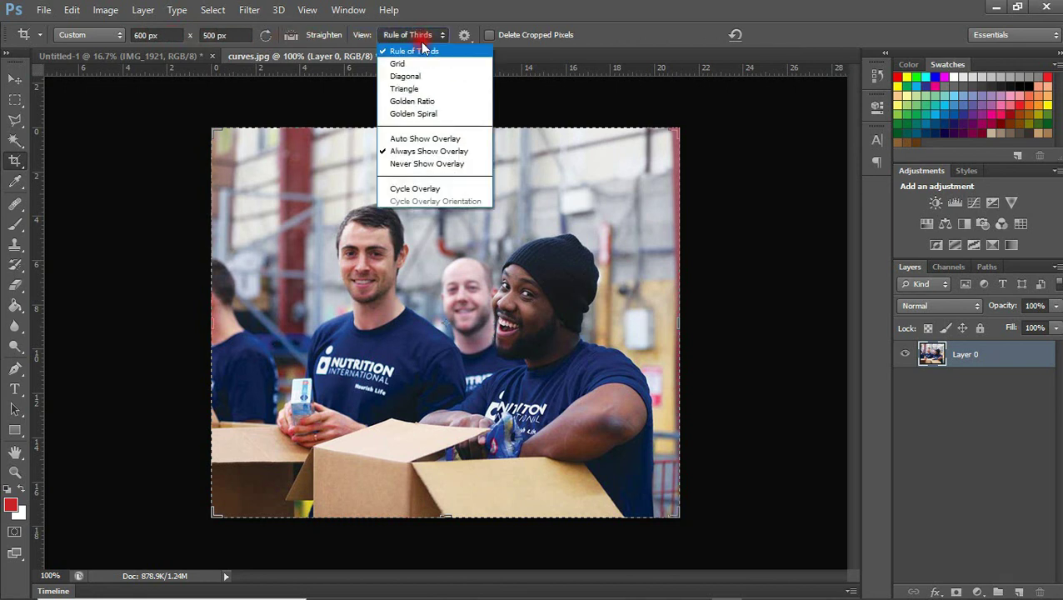
pyautogui.click(416, 62)
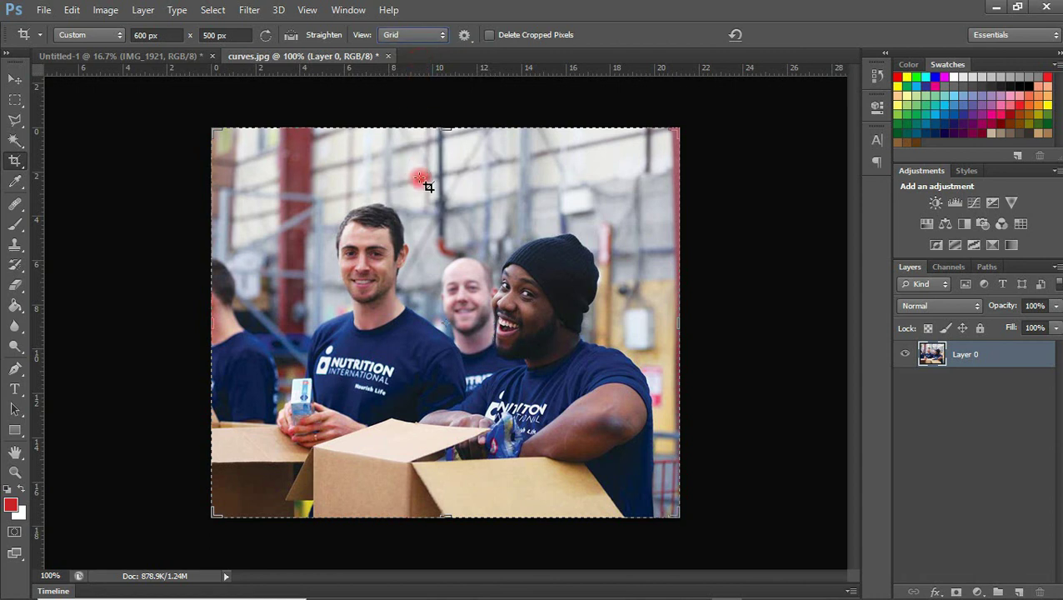
pyautogui.click(454, 265)
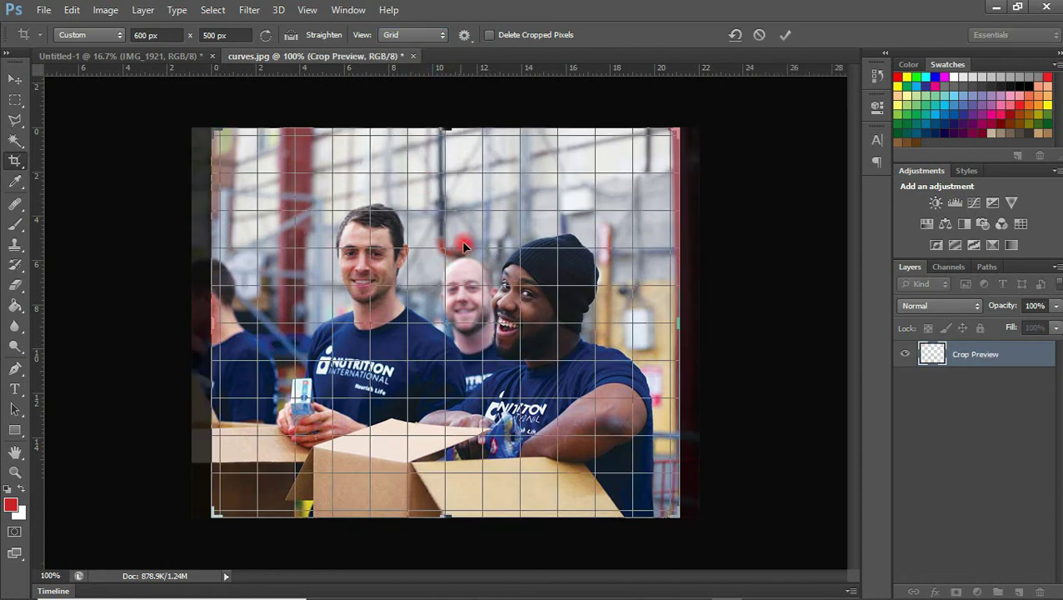
# Step: Preview the Diagonal and Golden Ratio overlays on the curves.jpg crop
pyautogui.click(434, 35)
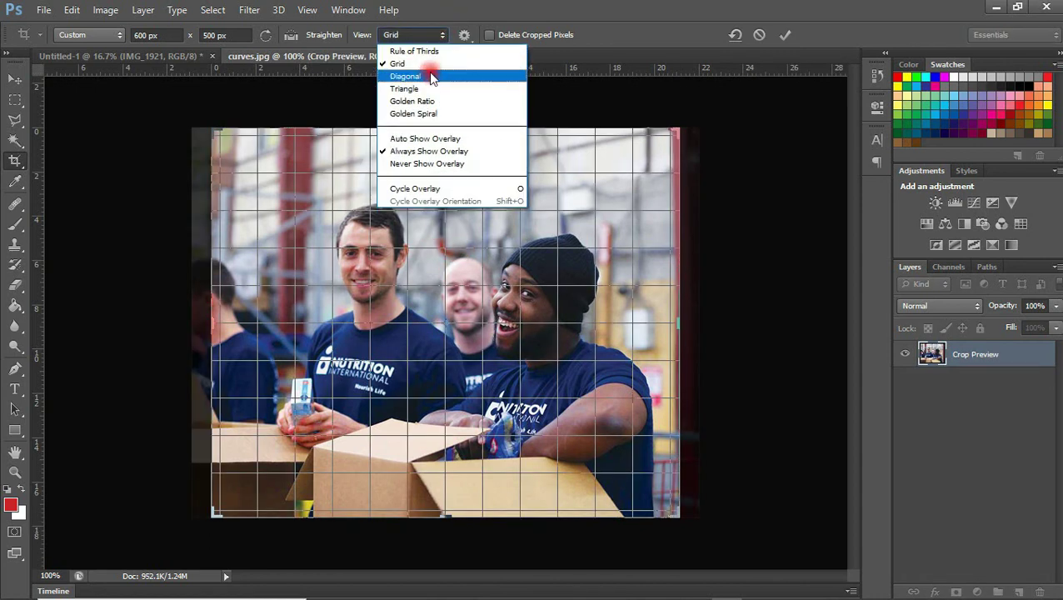
pyautogui.click(431, 76)
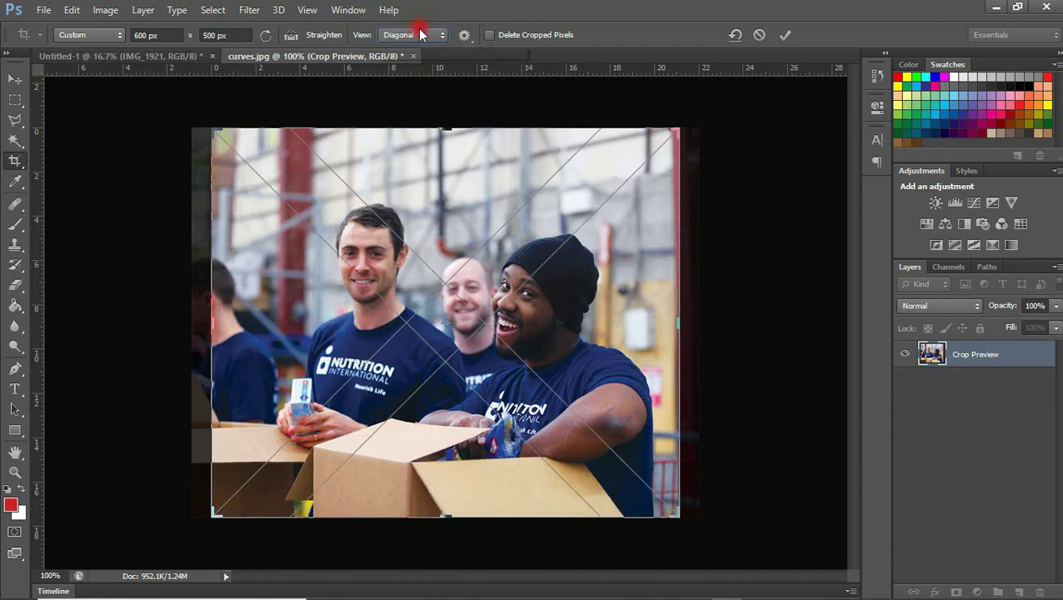
pyautogui.click(421, 34)
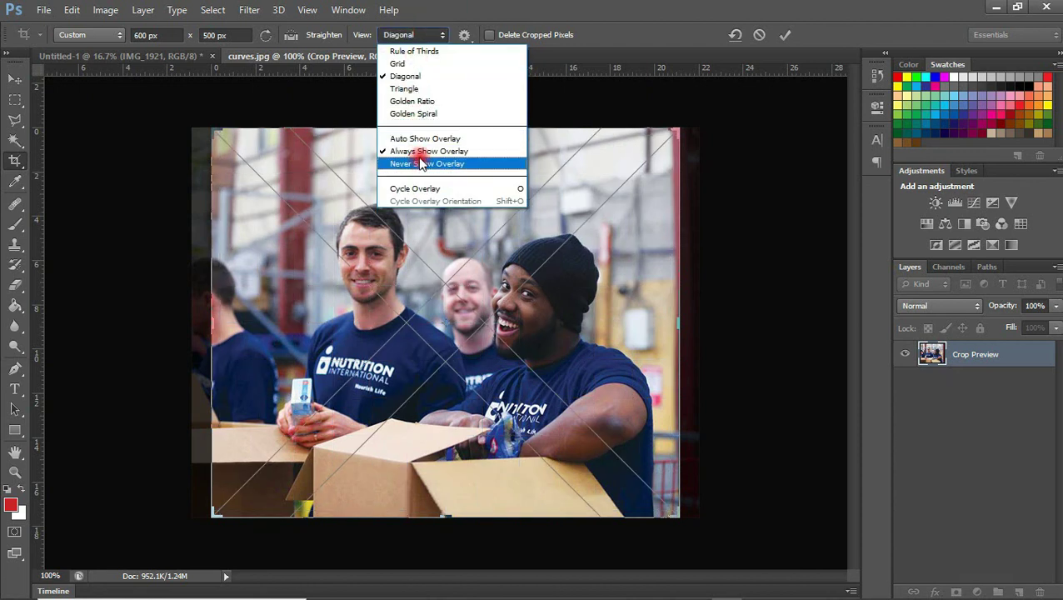
pyautogui.click(421, 102)
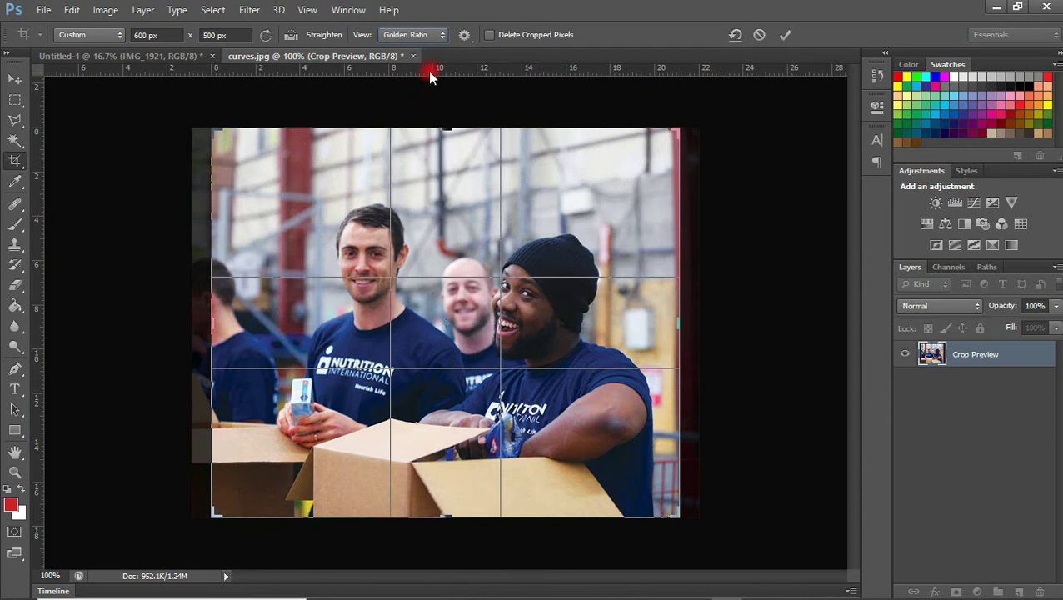
# Step: Set the crop overlay view to Rule of Thirds and apply the crop to curves.jpg
pyautogui.click(418, 34)
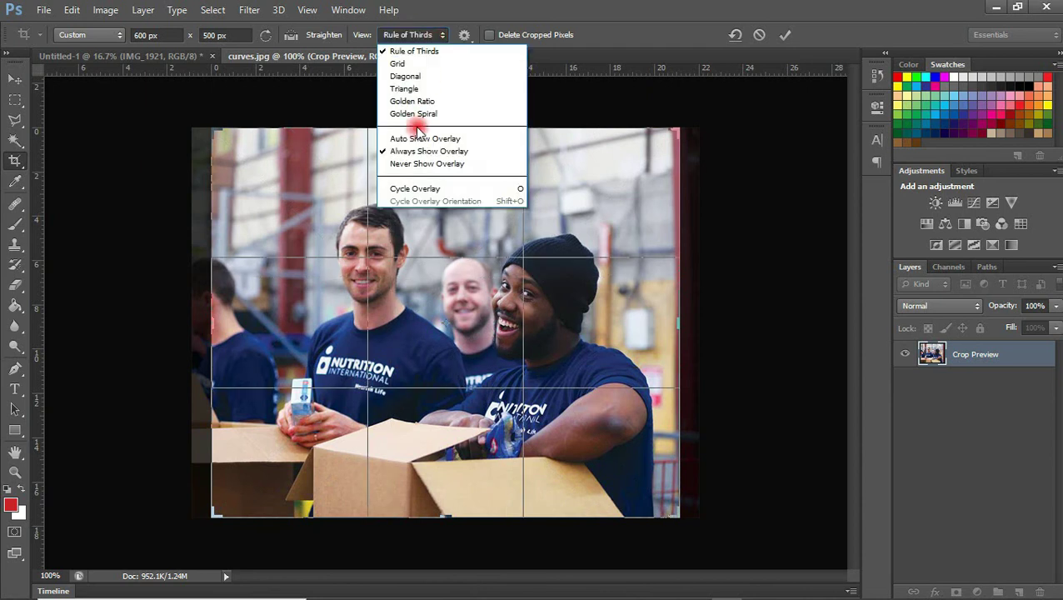
pyautogui.click(418, 52)
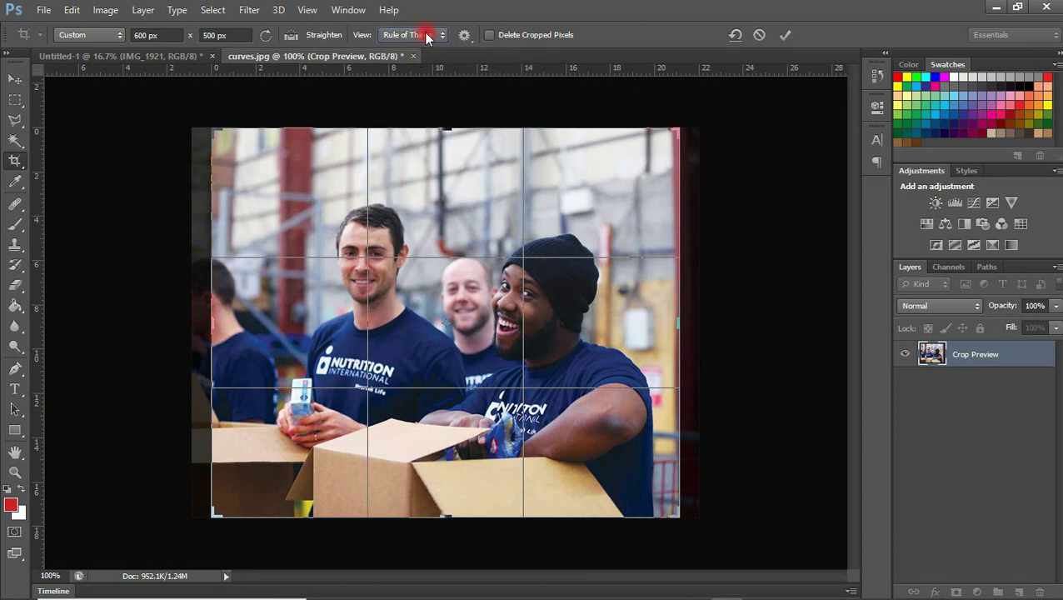
pyautogui.click(784, 35)
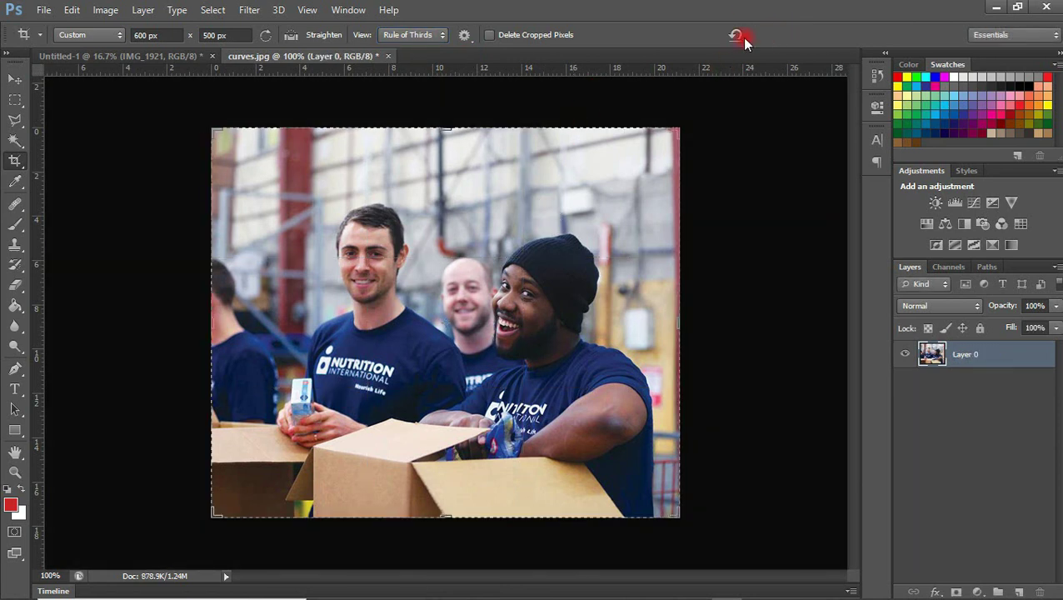
# Step: Shift the cropped photo layer slightly to the right within the curves.jpg canvas with the Move tool
pyautogui.click(20, 79)
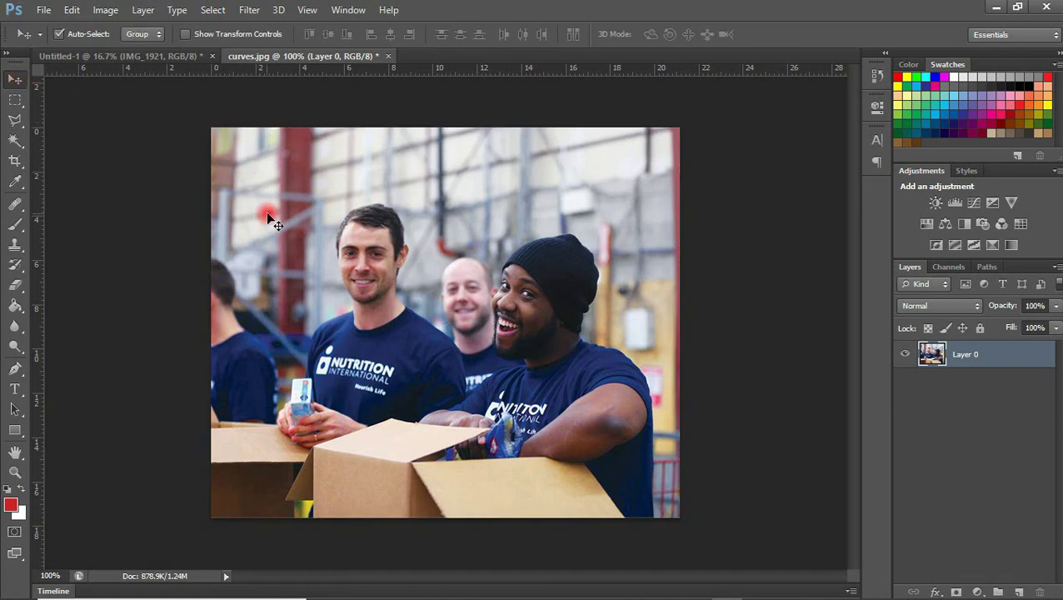
pyautogui.moveTo(325, 250)
pyautogui.mouseDown()
pyautogui.moveTo(359, 312)
pyautogui.moveTo(388, 238)
pyautogui.moveTo(365, 238)
pyautogui.moveTo(339, 263)
pyautogui.mouseUp()
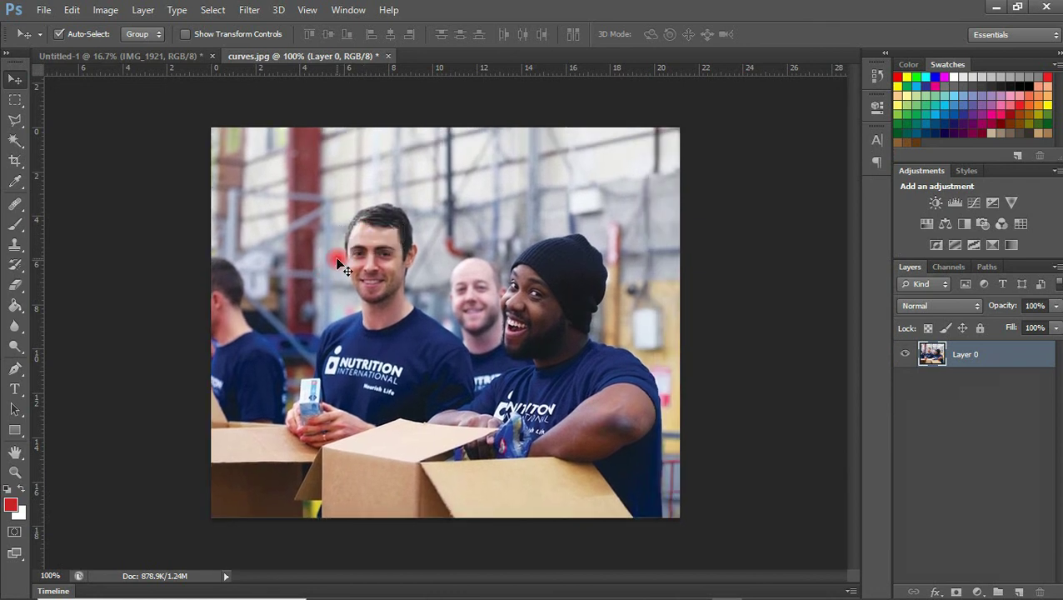